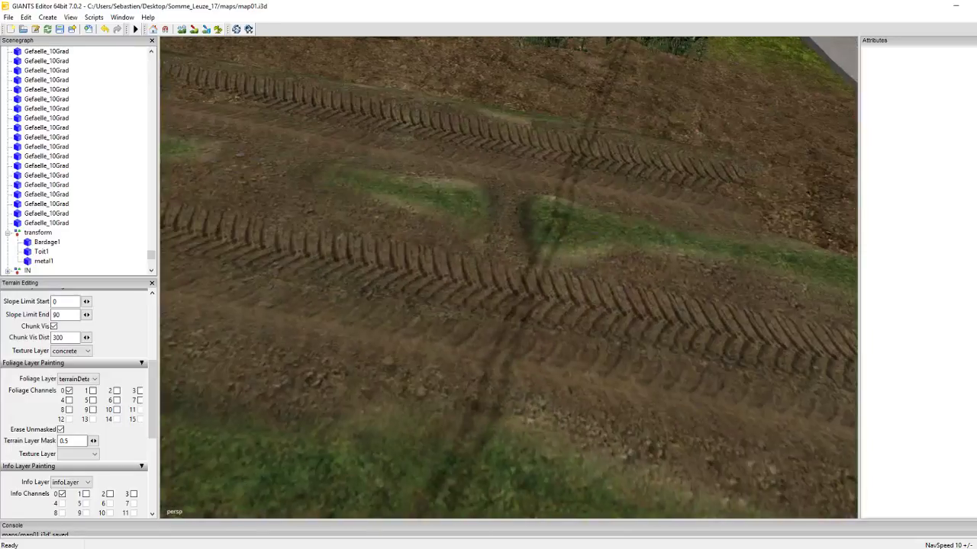
- Look over the dirt yard and stop-sign junction in the Somme_Leuze_17 map, and minimize the editor and file explorer windows
key(w)
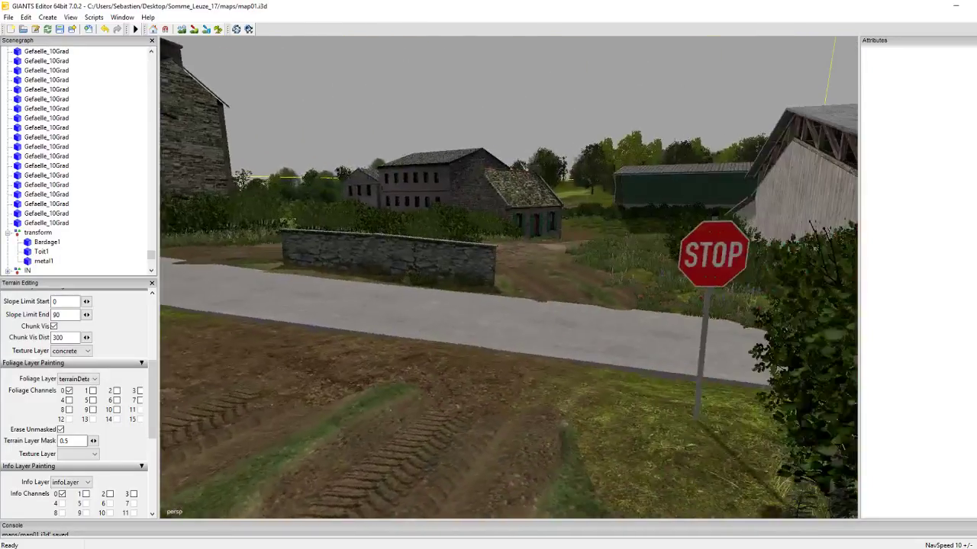
key(w)
key(s)
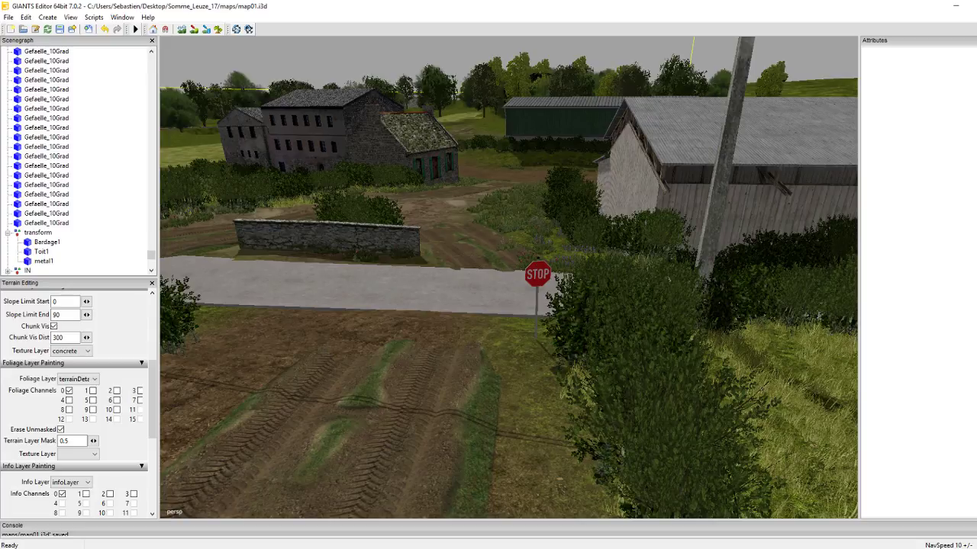
click(955, 5)
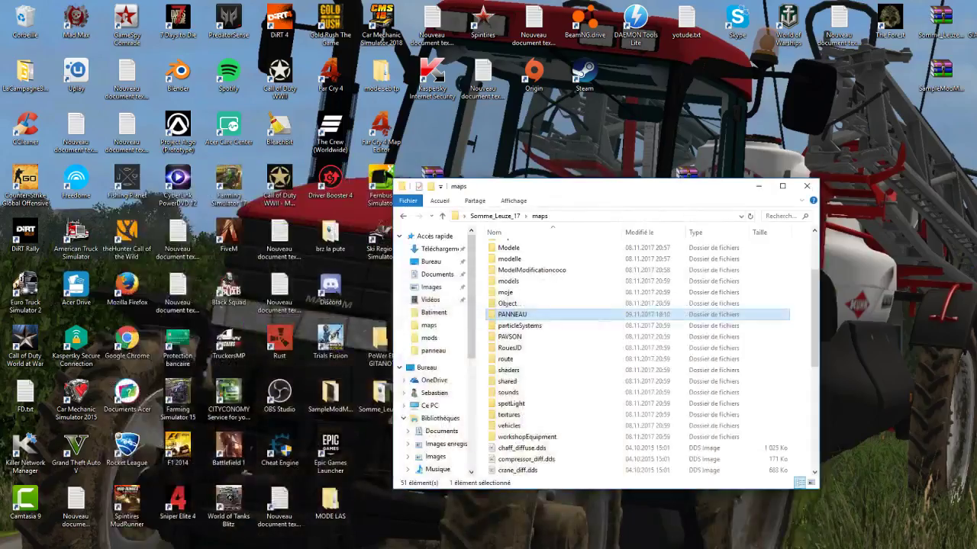
click(759, 186)
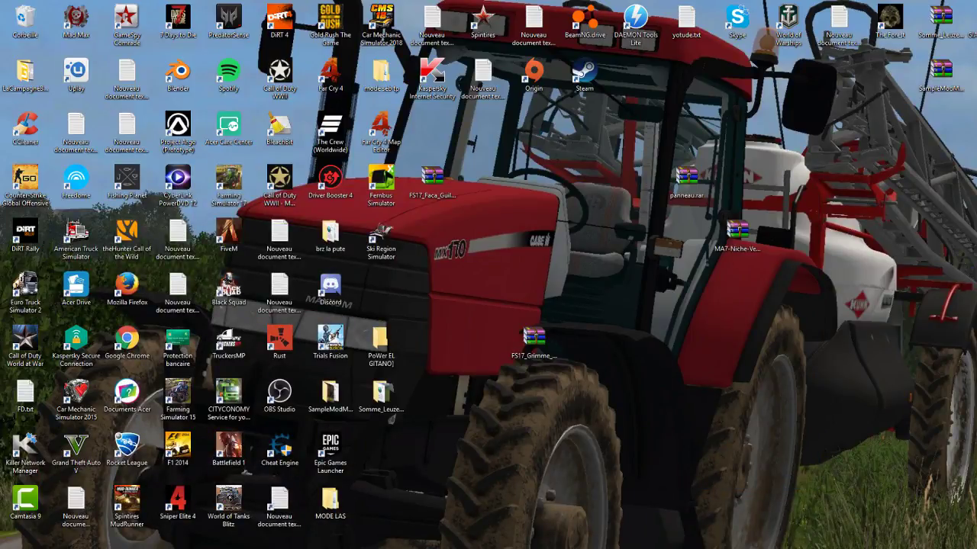
- Try to extract the SamplemodMap_fs17_Mods2017Portal.rar archive to the Documents folder and close the archive window
click(687, 89)
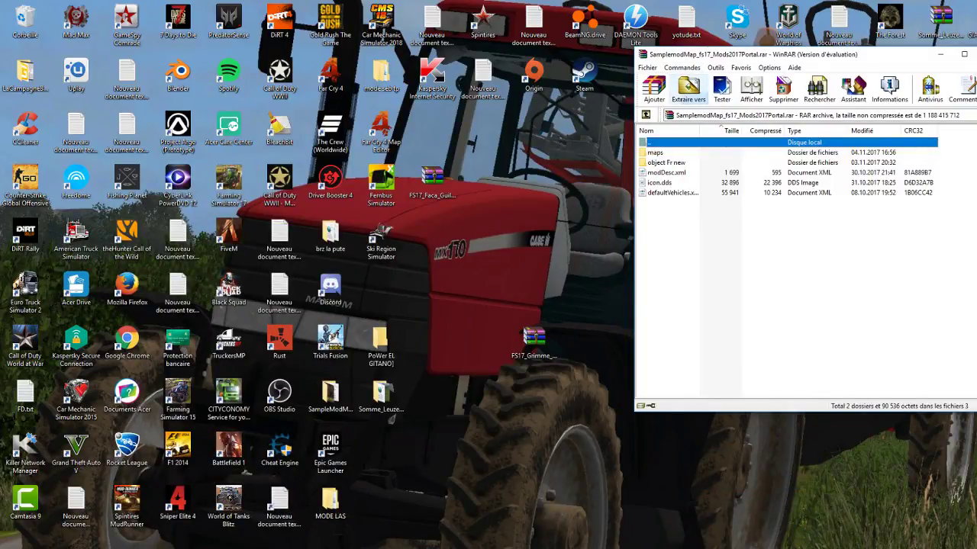
click(361, 167)
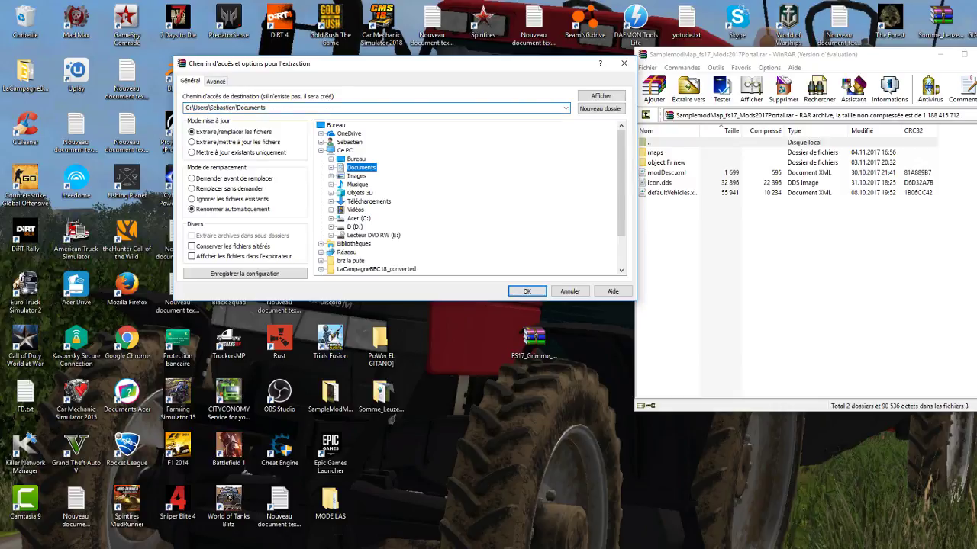
click(526, 291)
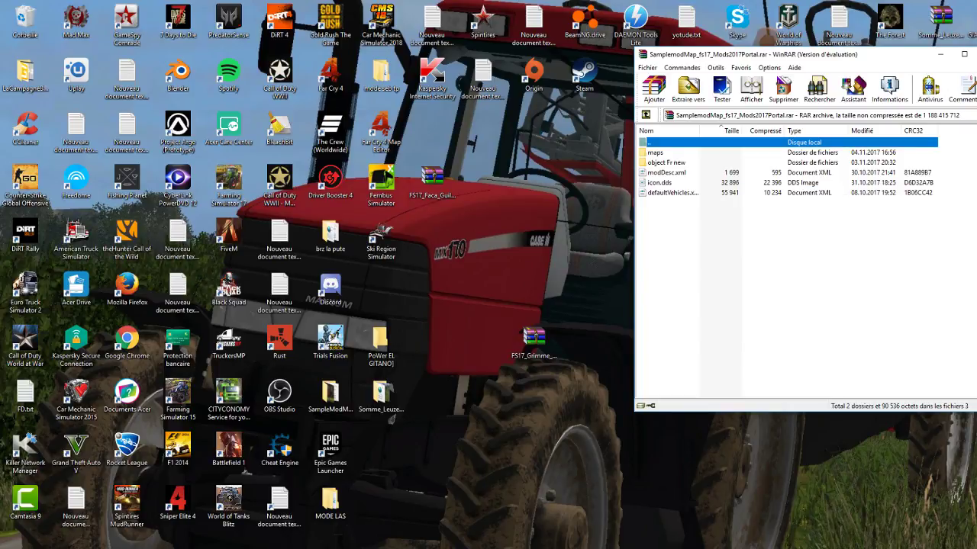
key(alt+F4)
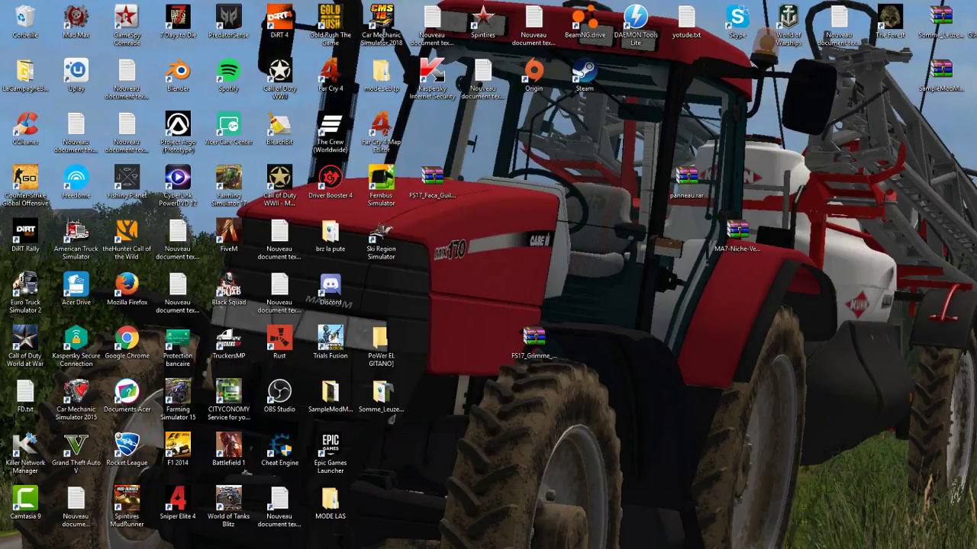
- Place the SamplemodMap_fs17_Mods2017Portal.rar archive in a free spot on the desktop and extract it there into a folder of the same name
drag(511, 380, 691, 409)
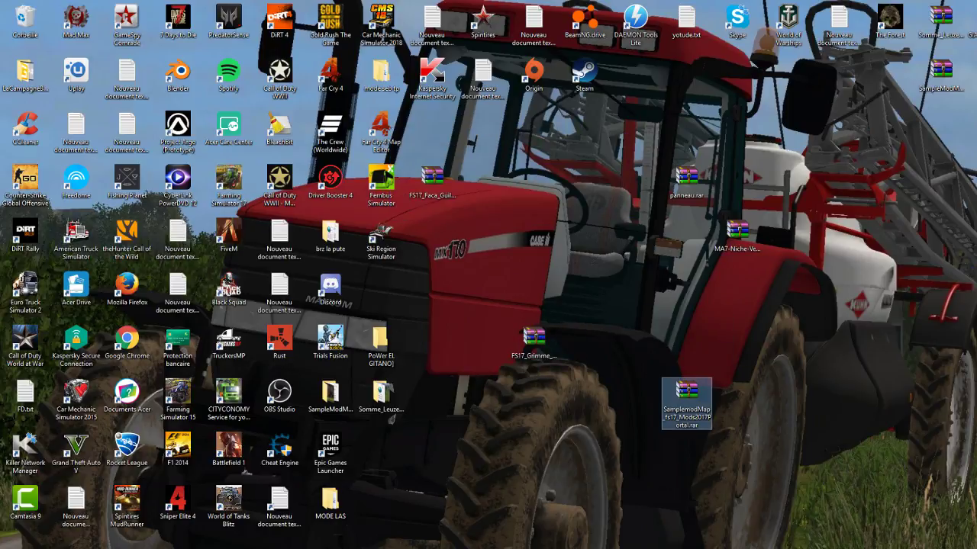
right_click(664, 408)
click(763, 204)
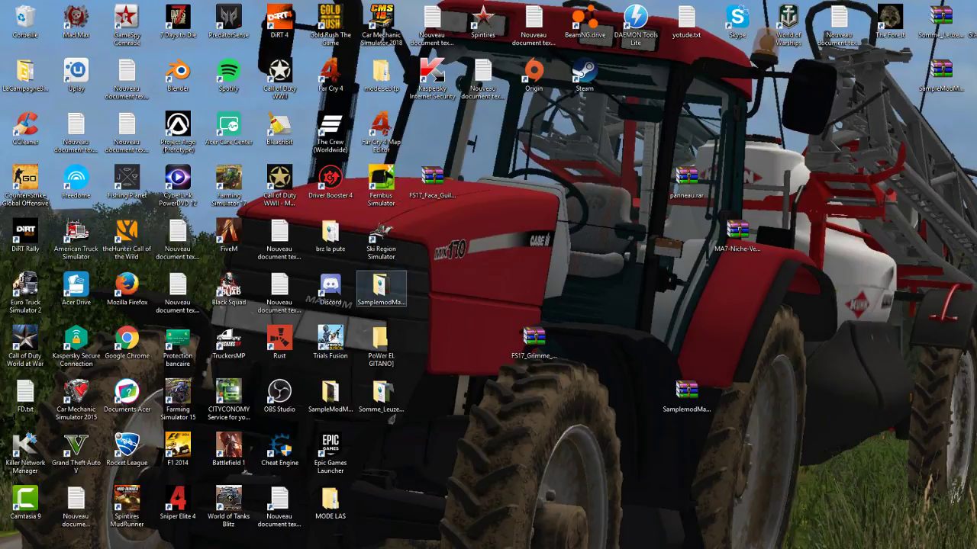
- Open map01.i3d from the extracted folder's maps directory in GIANTS Editor and dismiss the welcome window
double_click(381, 289)
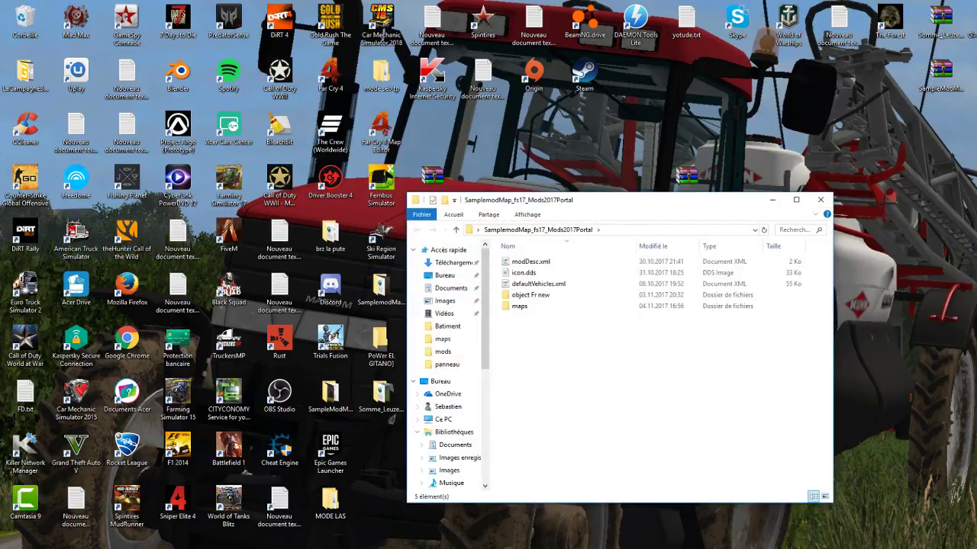
double_click(520, 306)
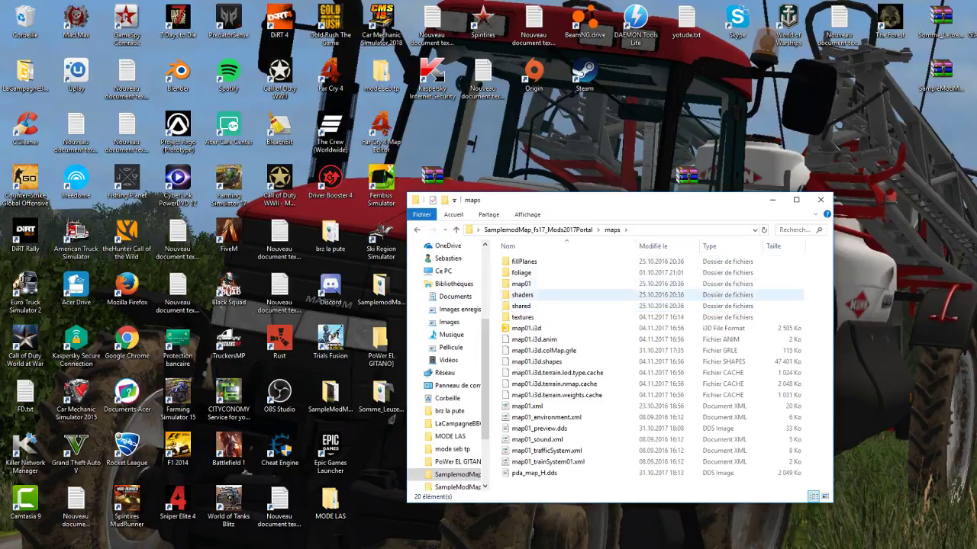
double_click(526, 328)
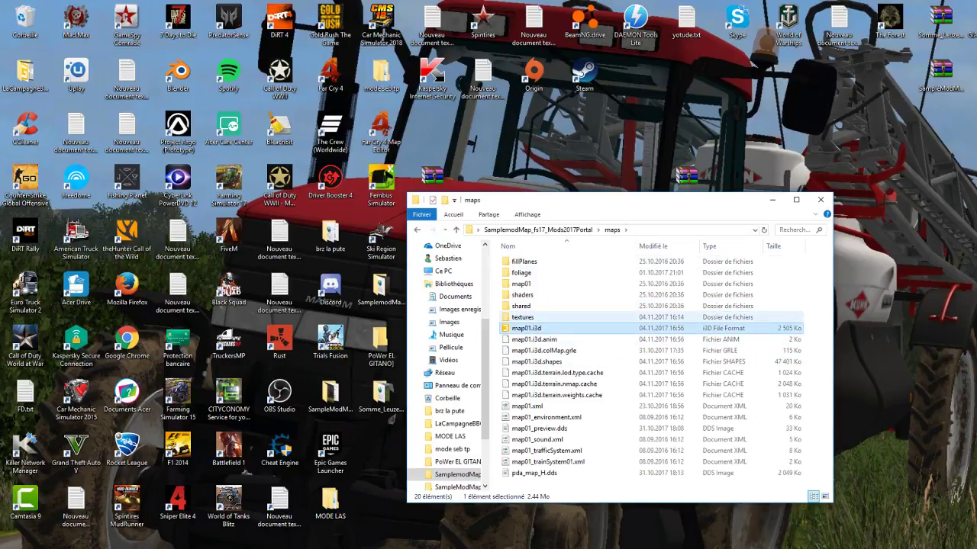
key(Return)
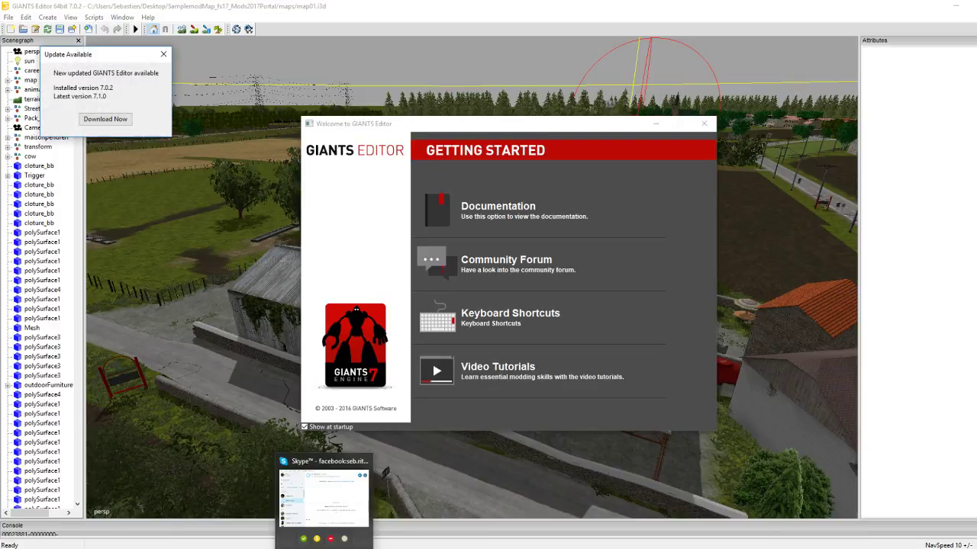
click(704, 123)
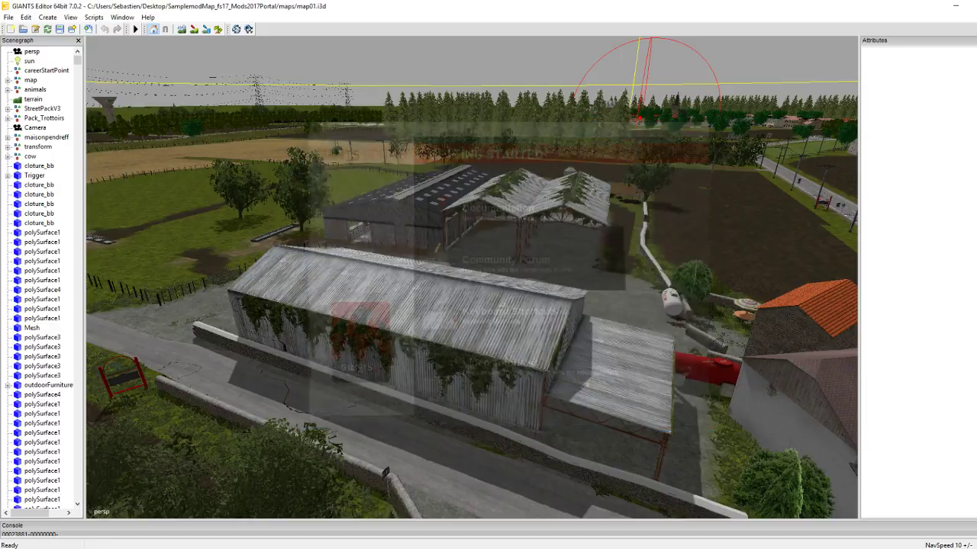
- Survey the sample map from the starting farmyard across the fields to the area around the vehicle dealership
alt+drag(472, 278, 88, 377)
scroll(472, 278, up, 3)
scroll(472, 277, up, 3)
scroll(471, 278, up, 3)
scroll(472, 278, up, 2)
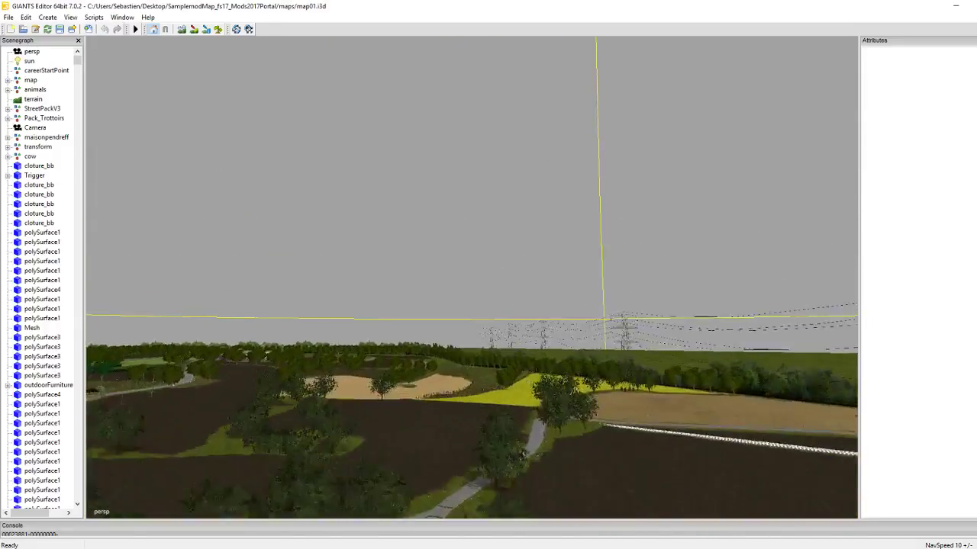
scroll(523, 455, up, 4)
alt+drag(763, 397, 599, 473)
scroll(580, 394, up, 4)
scroll(599, 473, up, 1)
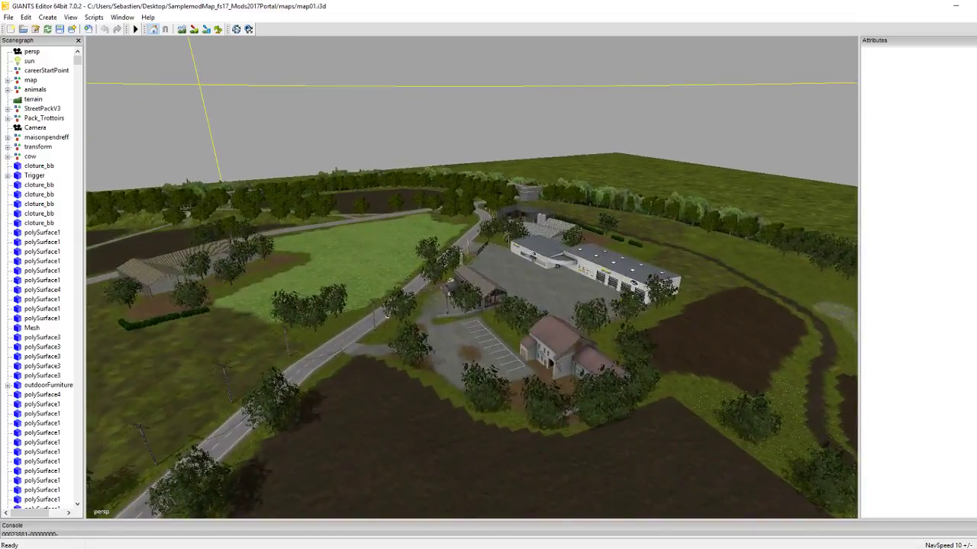
- Examine the dealership yard and the stone farm buildings with silos near it
key(w)
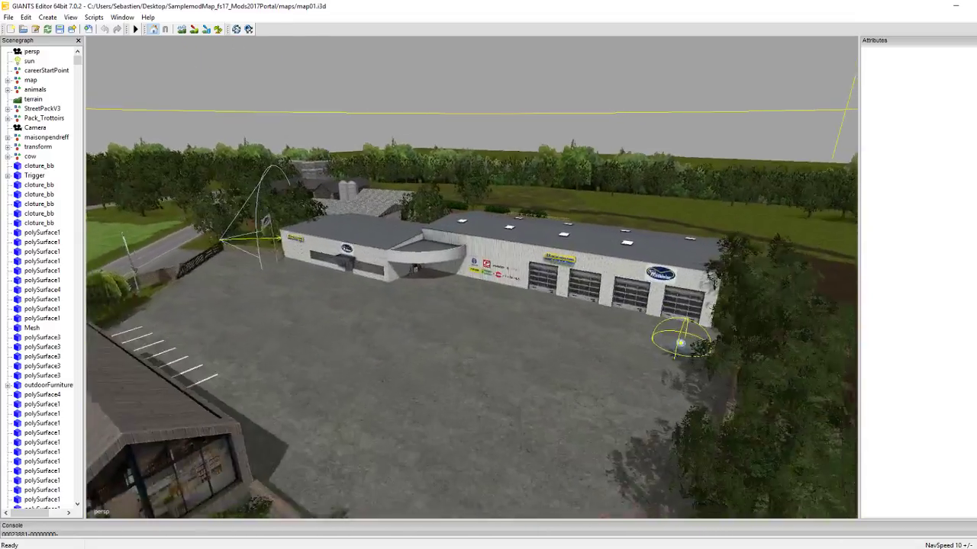
scroll(471, 278, up, 4)
alt+drag(472, 278, 626, 267)
scroll(471, 278, up, 4)
scroll(472, 278, up, 2)
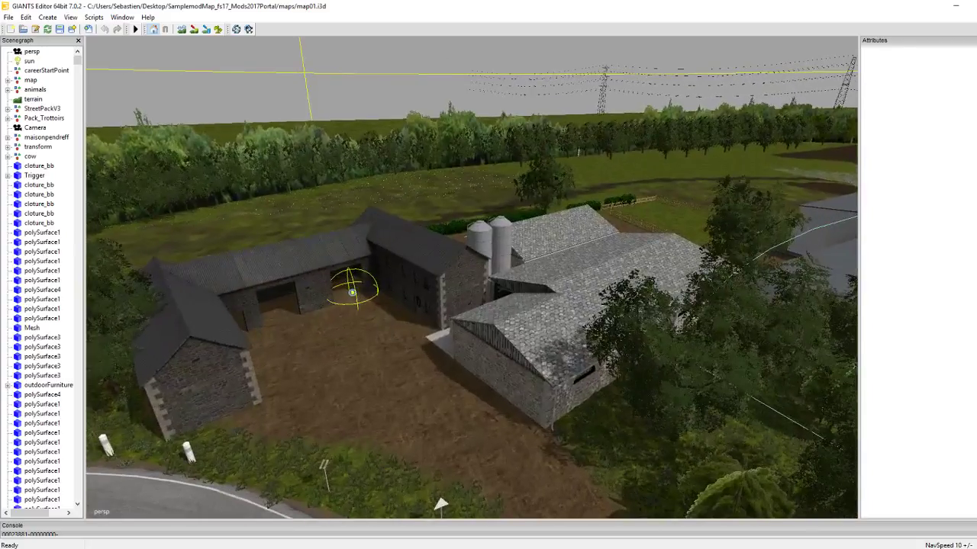
alt+drag(351, 293, 366, 176)
scroll(472, 277, up, 3)
scroll(471, 278, up, 2)
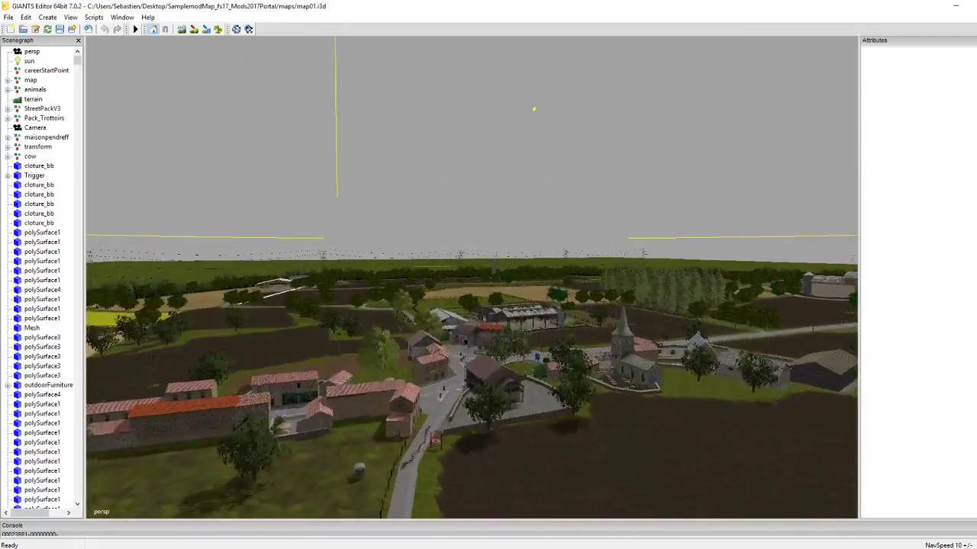
- Inspect the village and the ivy-covered metal sheds of the main farmyard
alt+drag(367, 176, 427, 290)
scroll(471, 277, up, 4)
key(Right)
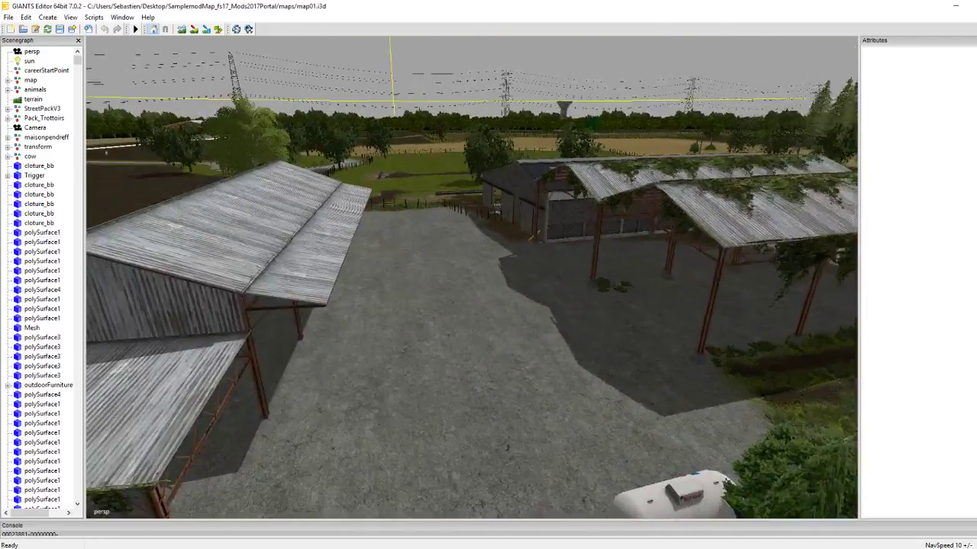
key(Left)
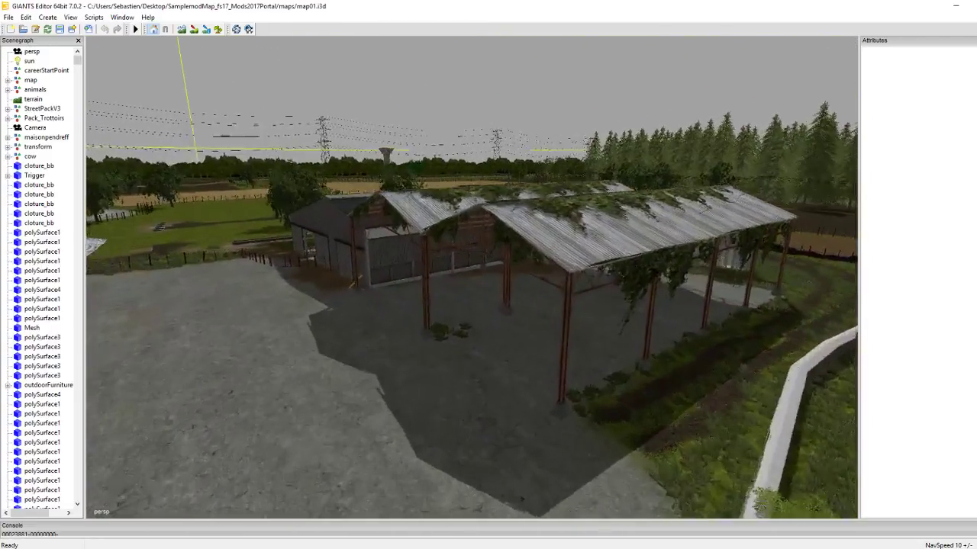
scroll(471, 278, down, 3)
alt+drag(472, 278, 469, 199)
scroll(472, 278, up, 2)
key(Right)
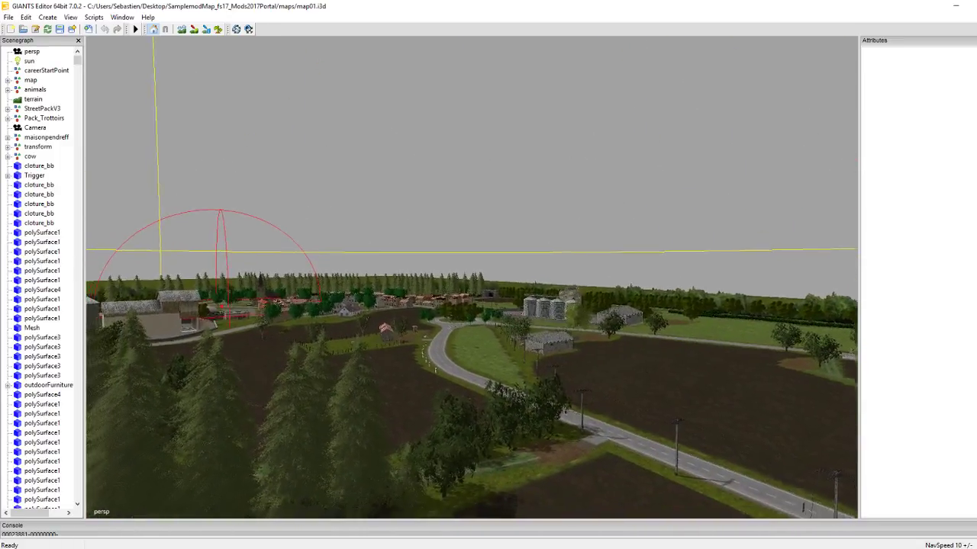
- Examine the fenced pasture with its red-roofed shed, and the village road with its roadworks area
alt+drag(472, 277, 373, 328)
scroll(472, 277, up, 2)
scroll(471, 277, up, 3)
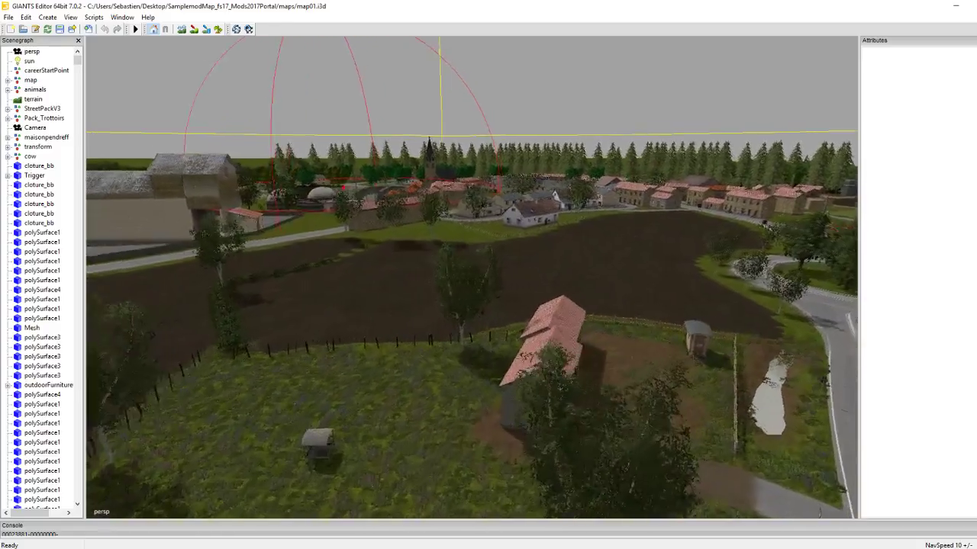
alt+middle_drag(472, 278, 396, 268)
scroll(471, 277, up, 2)
alt+drag(472, 277, 546, 218)
alt+drag(471, 278, 565, 138)
scroll(472, 278, up, 2)
scroll(471, 278, up, 3)
alt+drag(471, 277, 601, 282)
key(Left)
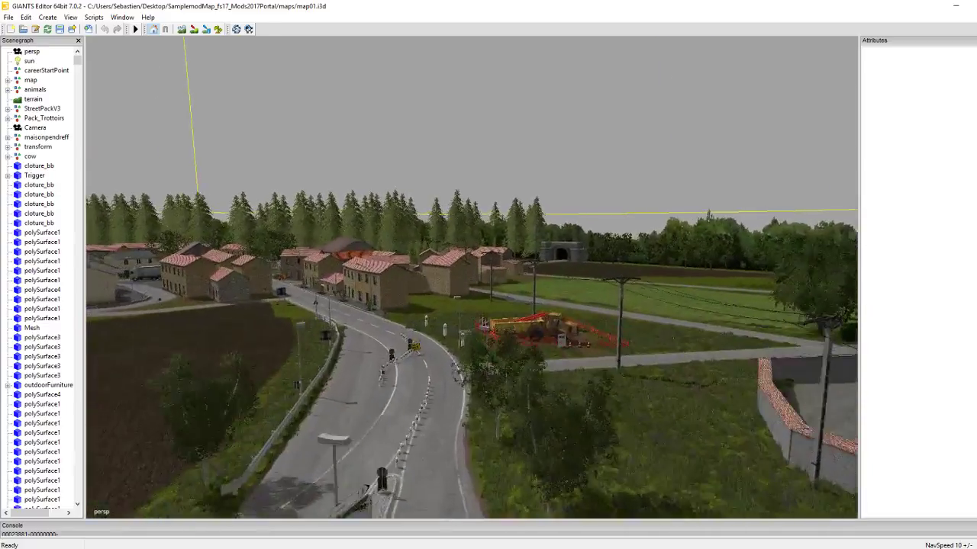
key(Up)
alt+drag(471, 278, 435, 84)
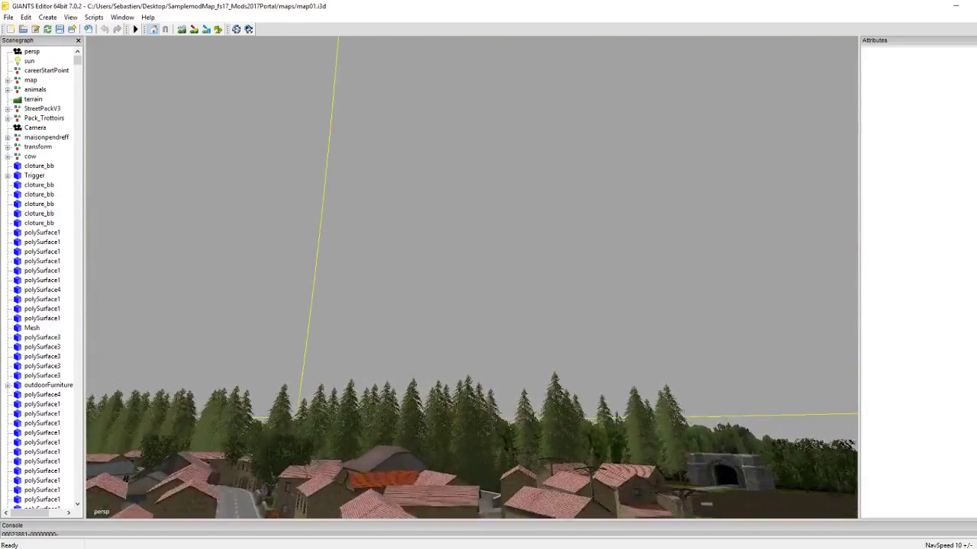
- Survey the village surroundings and the cattle barn with its adjoining fenced meadow
scroll(472, 278, up, 3)
alt+drag(471, 191, 412, 428)
alt+drag(418, 353, 717, 290)
scroll(471, 277, up, 6)
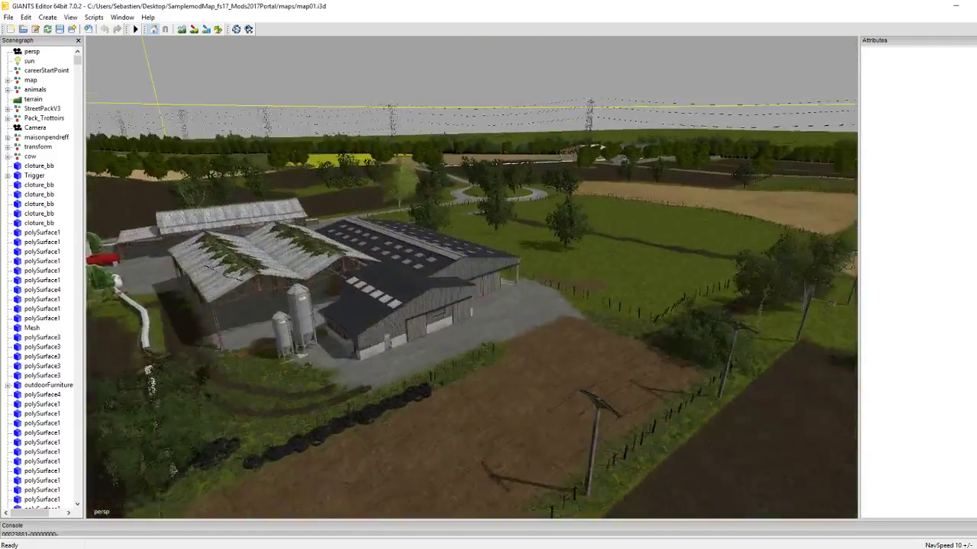
alt+drag(472, 278, 580, 351)
scroll(472, 278, up, 5)
alt+drag(472, 278, 278, 320)
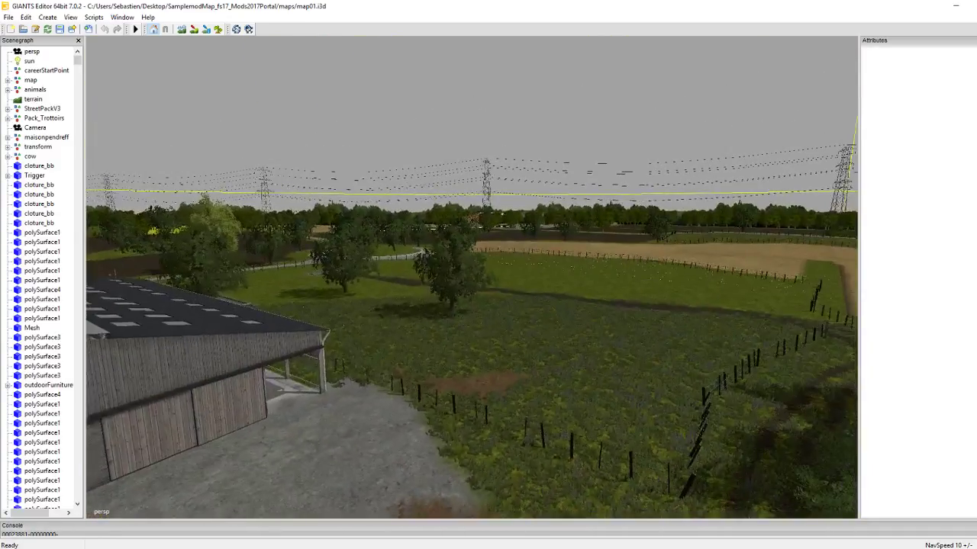
alt+drag(472, 278, 580, 305)
alt+drag(472, 278, 549, 297)
scroll(472, 278, up, 10)
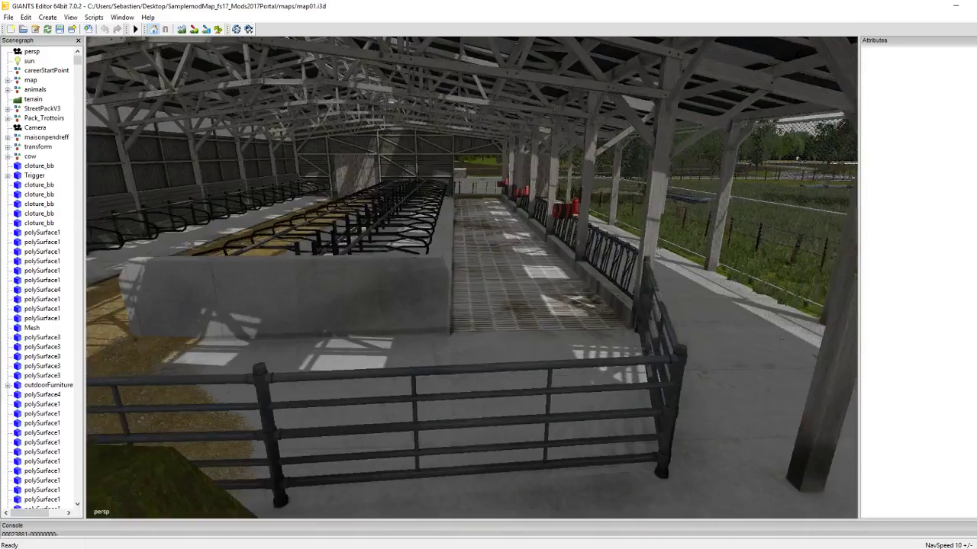
- Inspect the cattle barn's interior with its grass pile and railings, and the farmyard exit to the road
alt+drag(471, 278, 526, 191)
scroll(471, 277, up, 3)
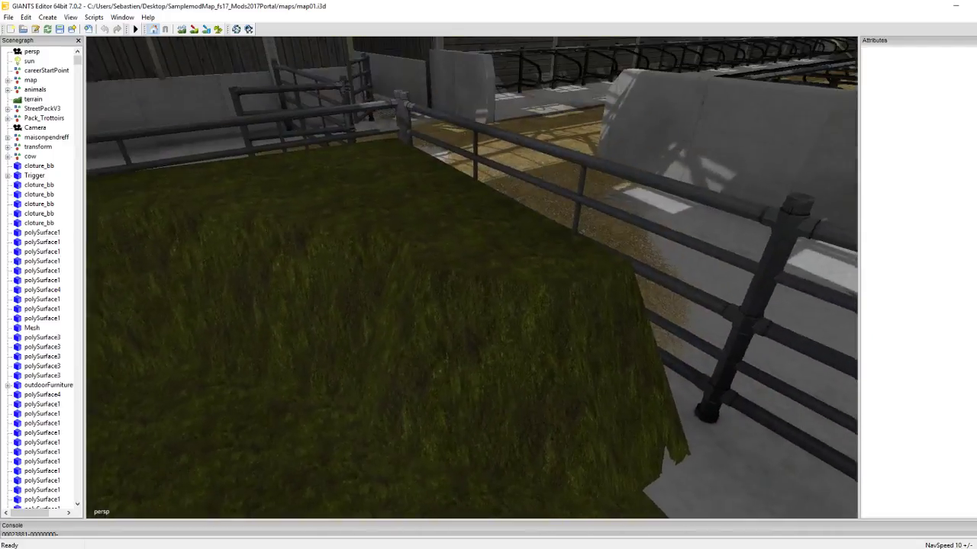
scroll(471, 277, up, 4)
scroll(471, 278, down, 6)
alt+drag(471, 277, 534, 191)
scroll(472, 277, up, 6)
alt+drag(427, 297, 421, 279)
scroll(472, 277, up, 8)
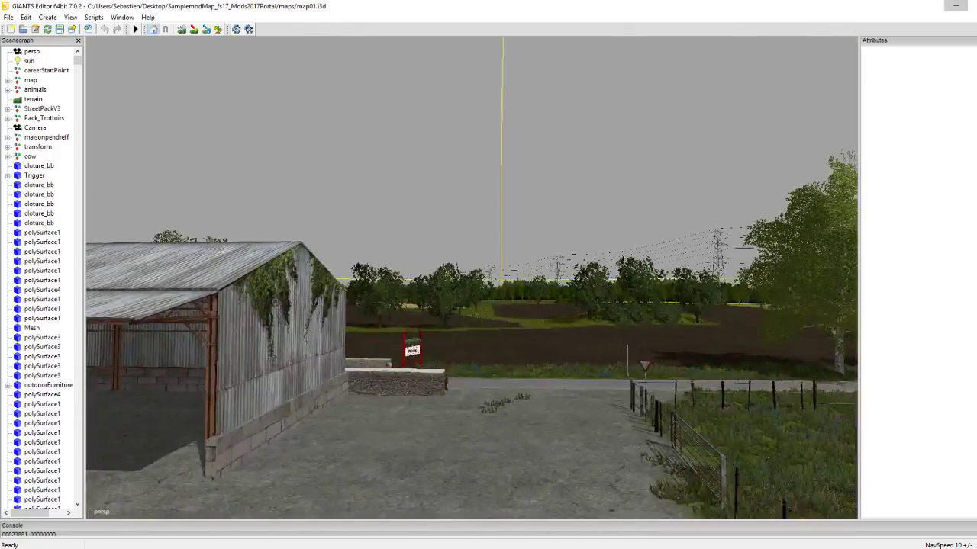
- Minimize the editor and folder windows, view the contents of the SamplemodMap_fs17_Mods2017Portal.rar archive, and close it
click(955, 6)
click(773, 199)
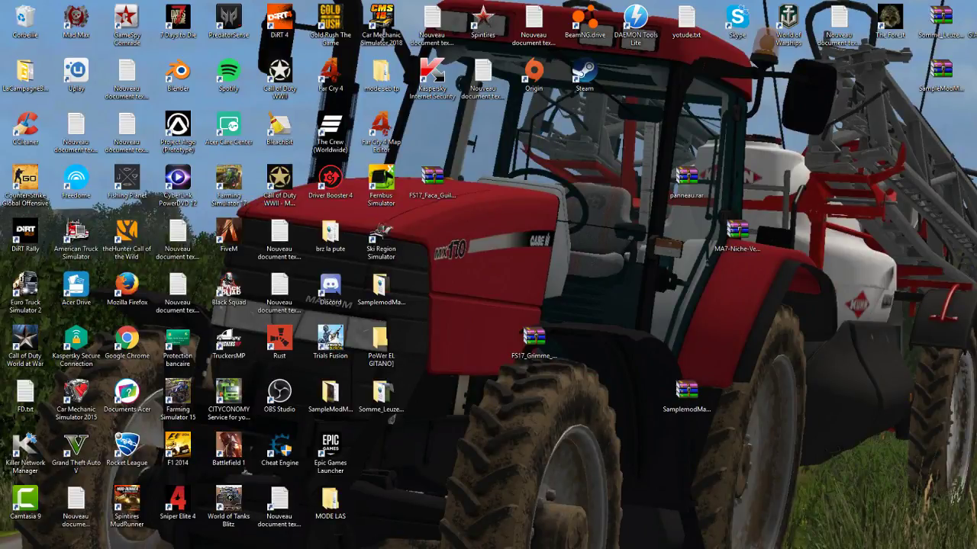
double_click(686, 393)
click(542, 293)
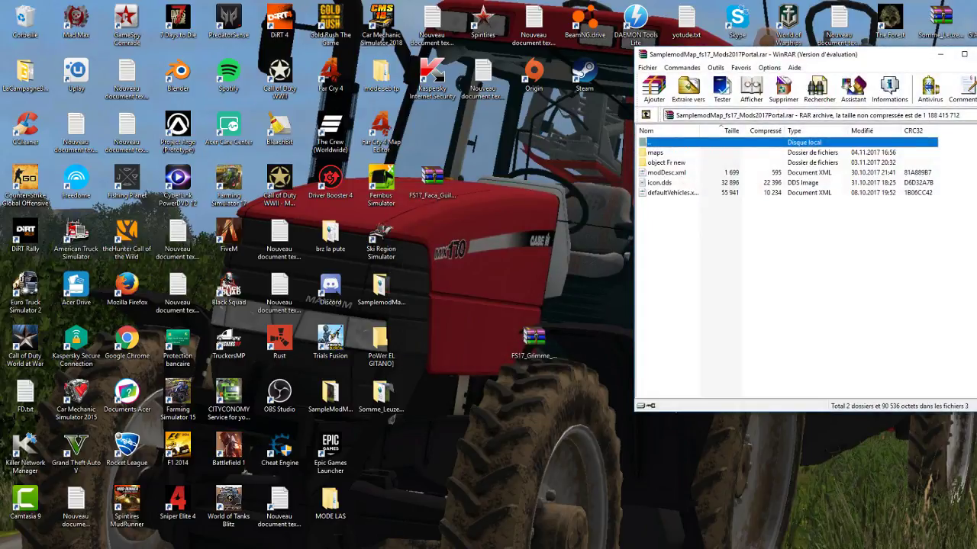
click(975, 54)
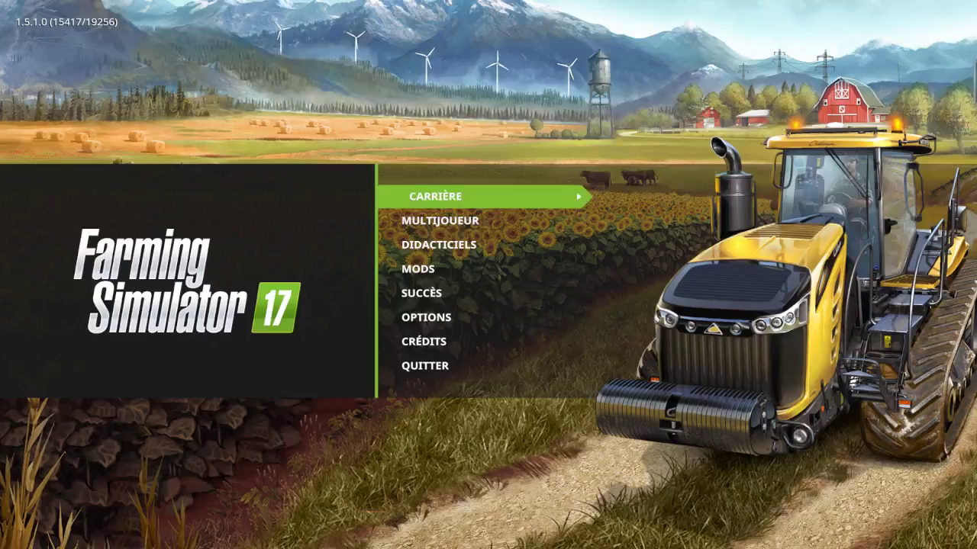
- Open the career savegames, begin a new game in Sauvegarde 2, and browse the maps offered for it
click(435, 196)
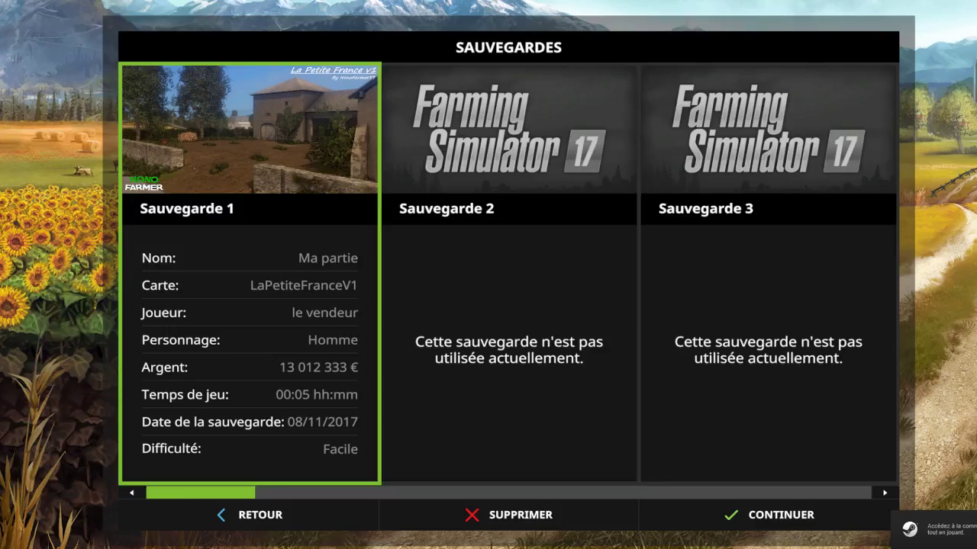
scroll(508, 273, down, 2)
scroll(508, 273, up, 2)
double_click(508, 274)
key(Return)
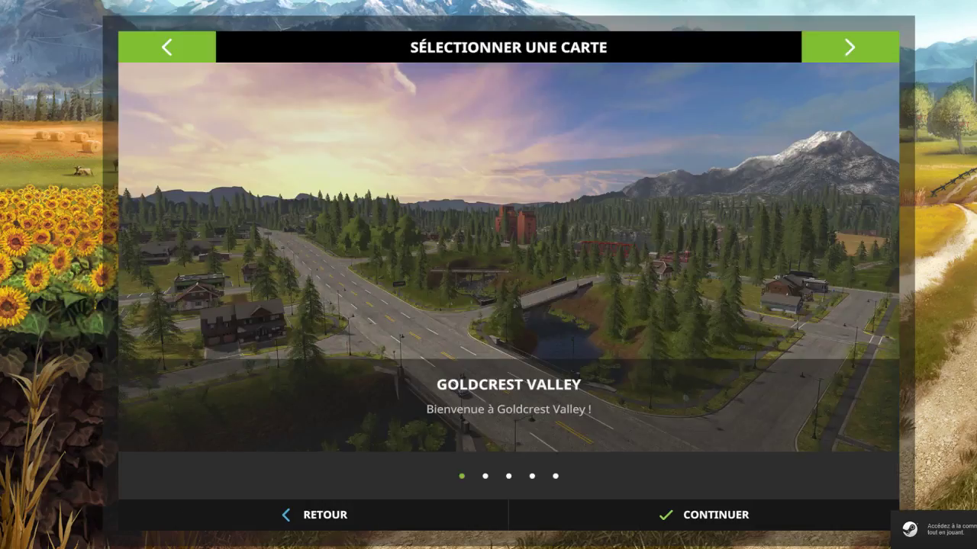
key(Left)
key(Left)
key(Left)
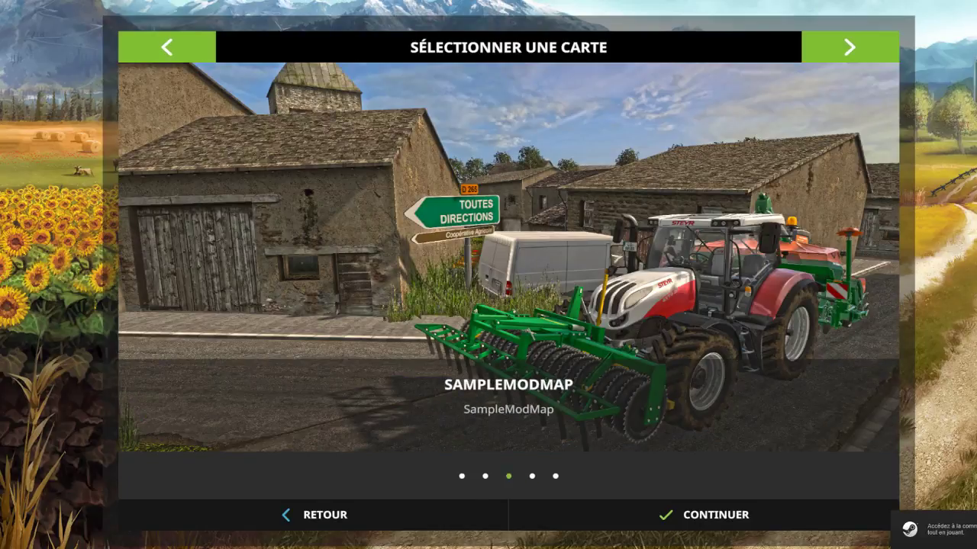
key(Left)
key(Left)
key(Left)
key(Left)
key(Left)
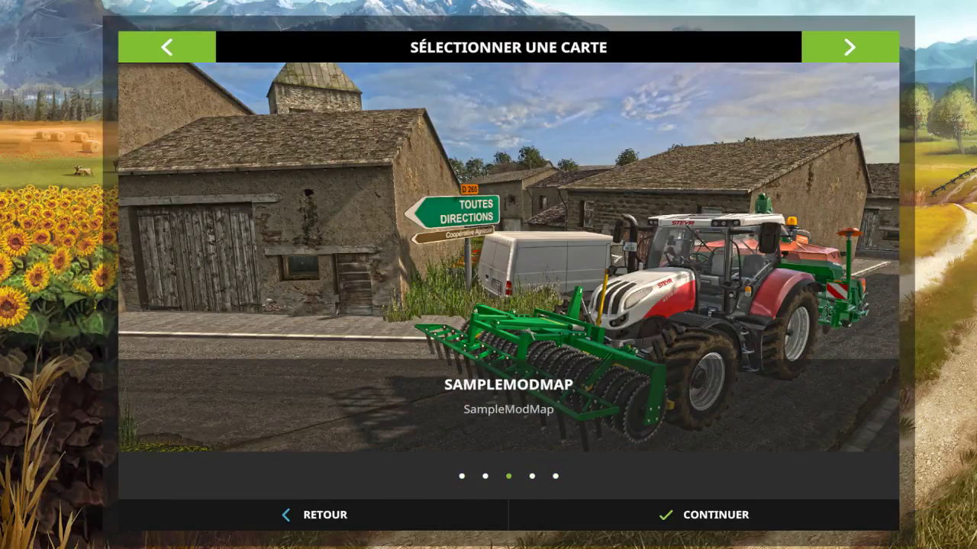
- Back out of the map selection to the main menu and quit the game
key(Escape)
key(Escape)
key(Escape)
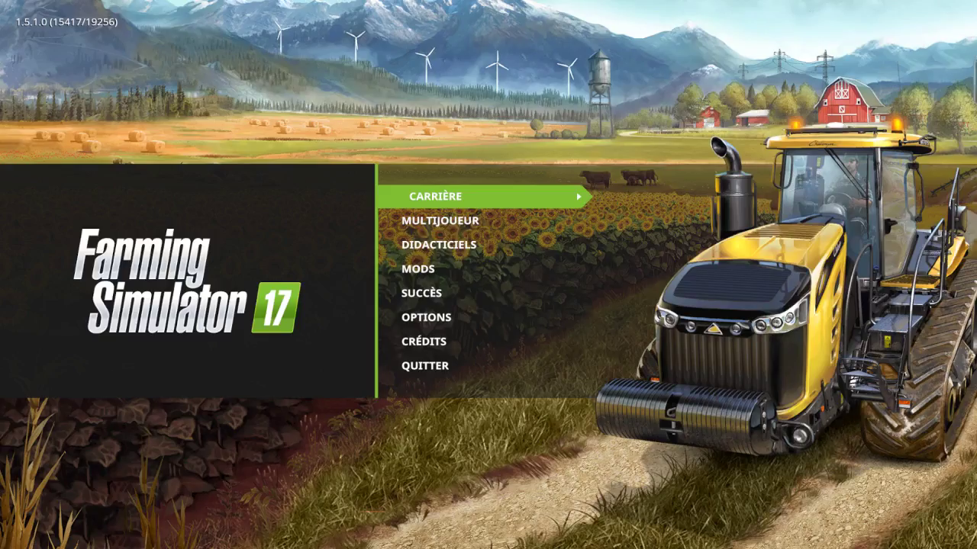
click(424, 365)
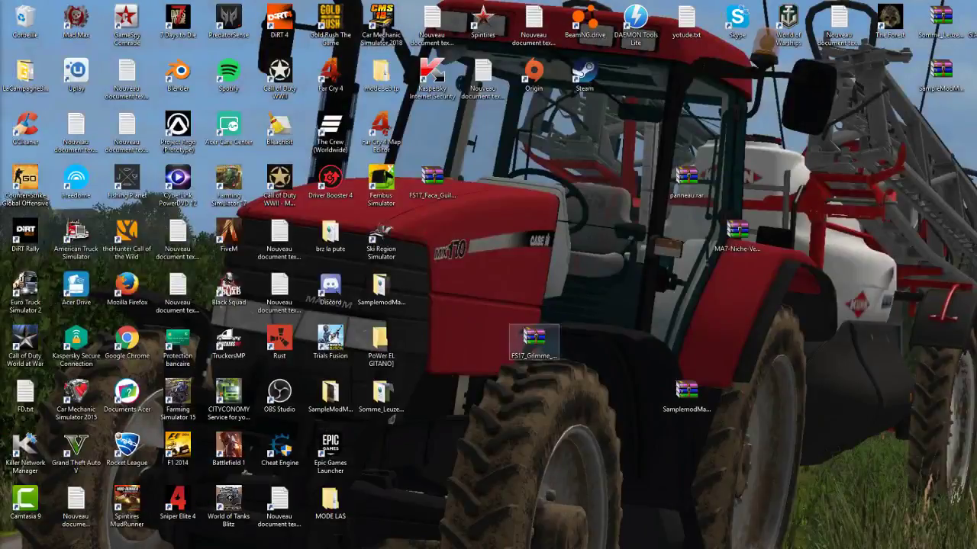
- Open the SamplemodMap_fs17_Mods2017Portal.rar archive, extract its contents with Documents as the destination, and close the archive
click(534, 345)
double_click(687, 393)
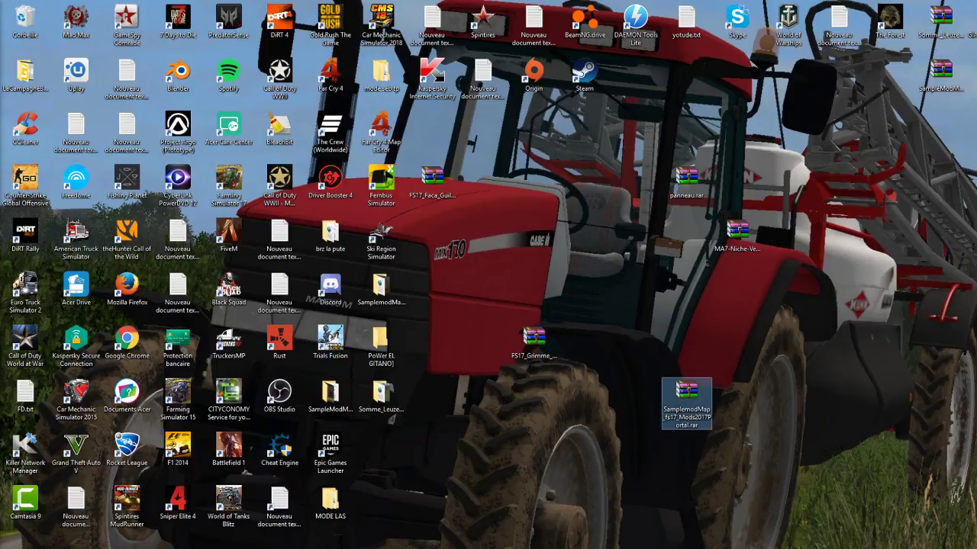
click(542, 291)
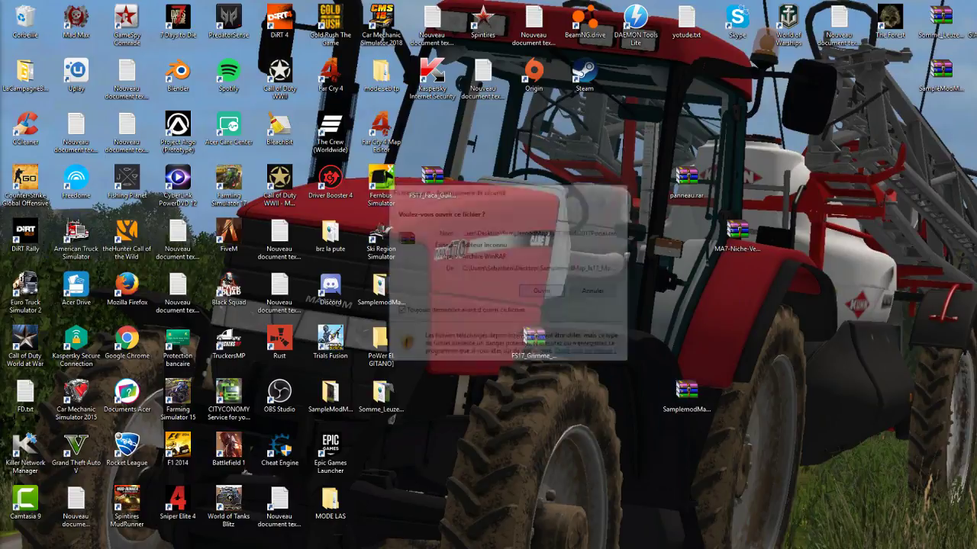
click(688, 88)
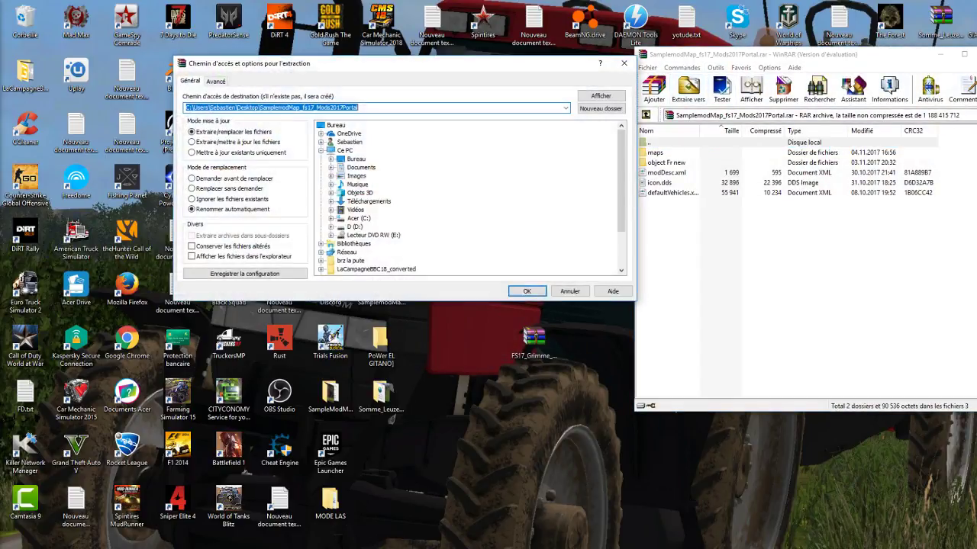
key(Escape)
click(361, 167)
click(527, 290)
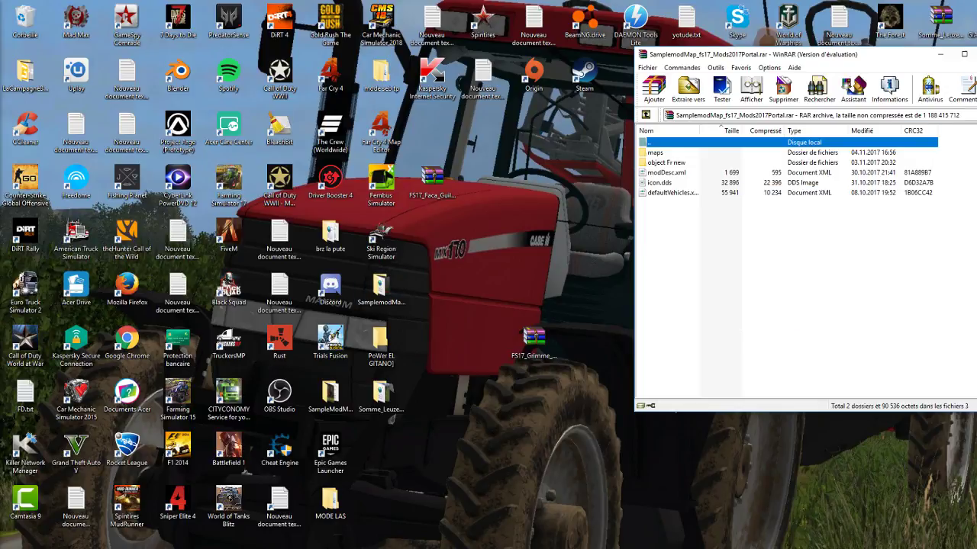
key(alt+F4)
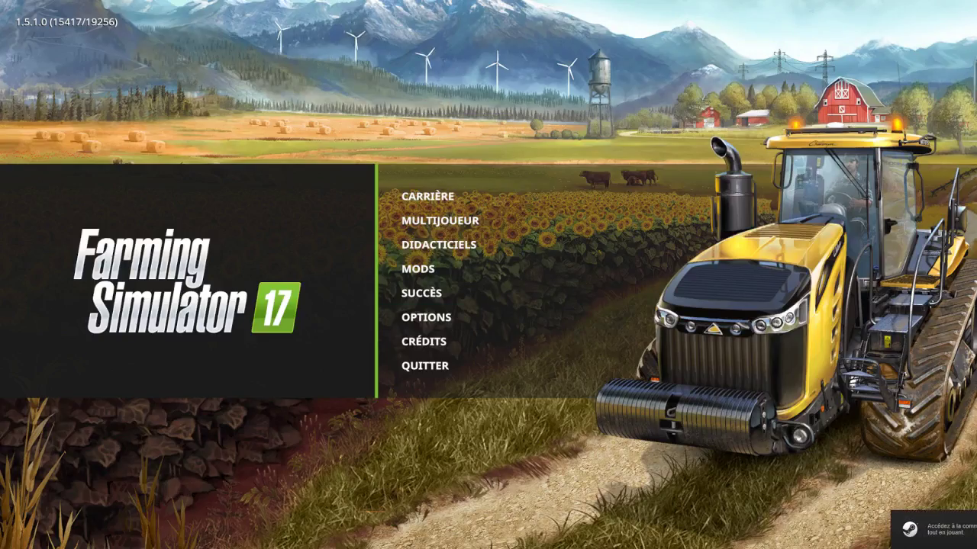
- Switch to Farming Simulator 17 and start a new career game in the Sauvegarde 2 slot
key(Down)
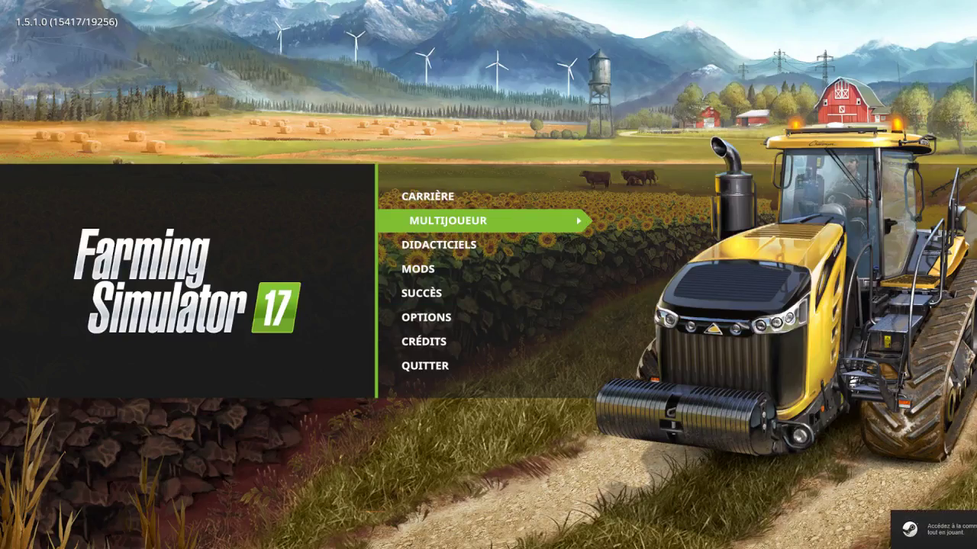
key(Up)
key(Return)
key(Right)
key(Return)
- Choose the Les Dombistes map for the new career and continue to the mod selection
key(Left)
key(Left)
key(Left)
key(Left)
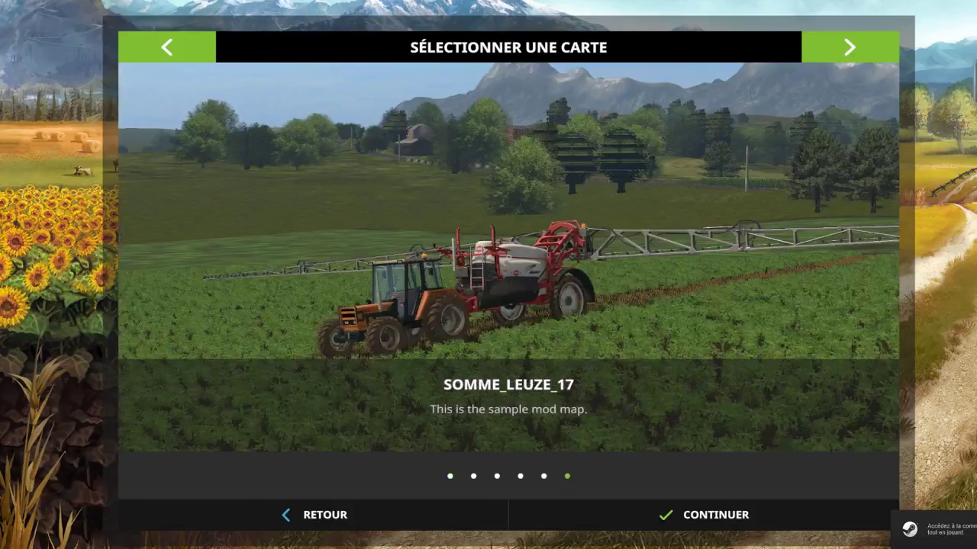
key(Right)
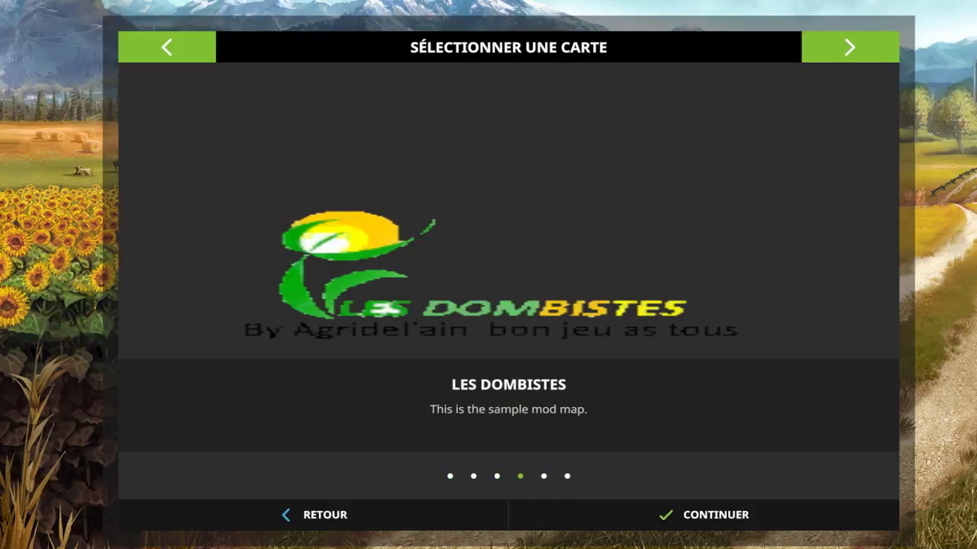
key(Return)
key(Return)
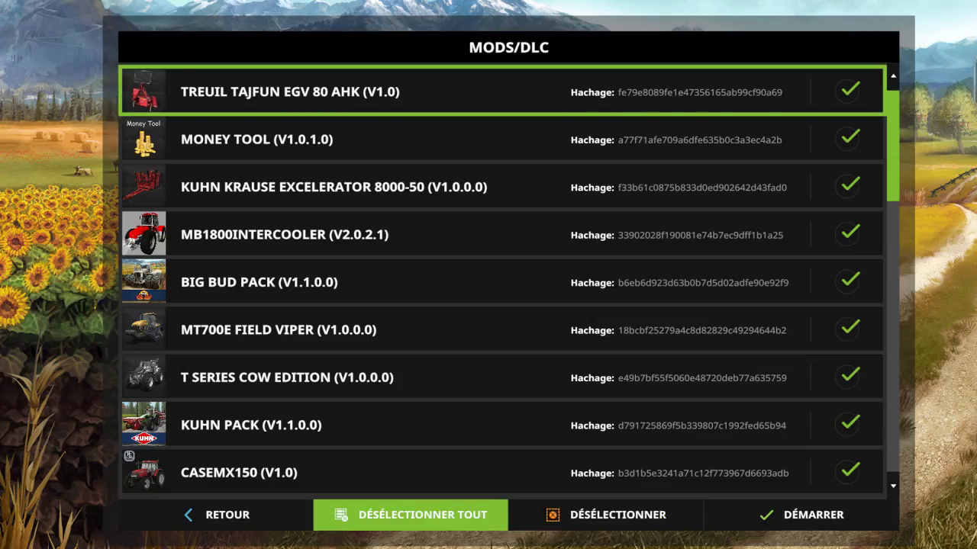
- Look through the Mods/DLC list, load the Les Dombistes career, and enter the game
click(422, 515)
scroll(534, 466, down, 6)
key(x)
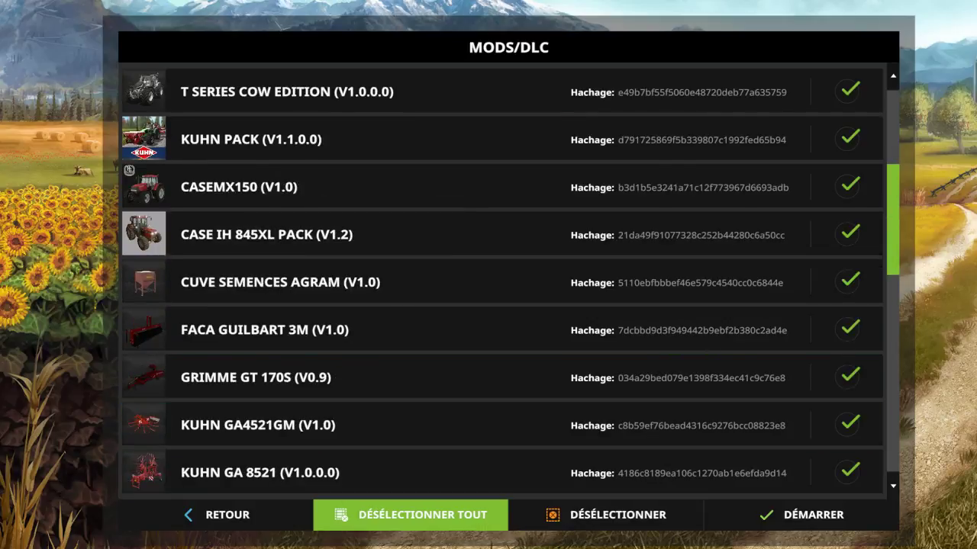
key(Return)
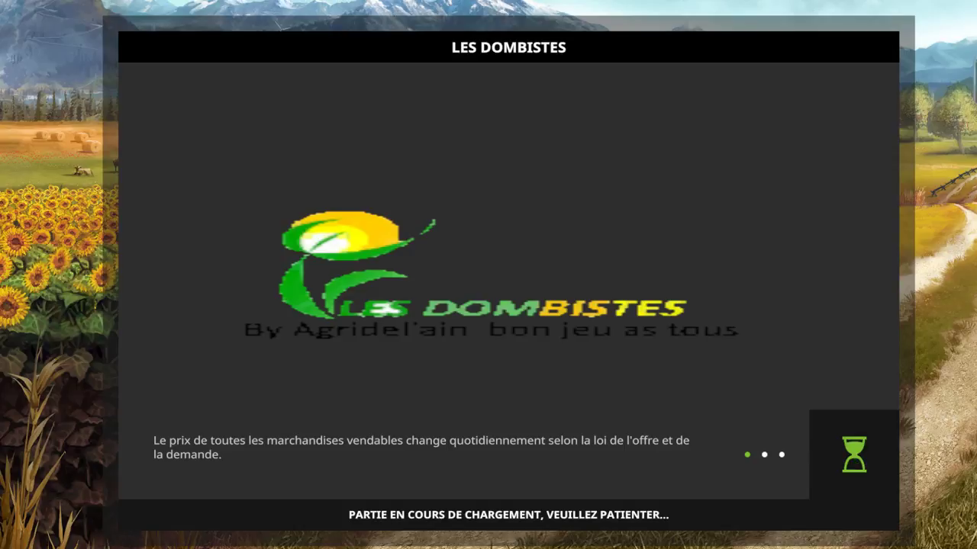
mouse_move(324, 547)
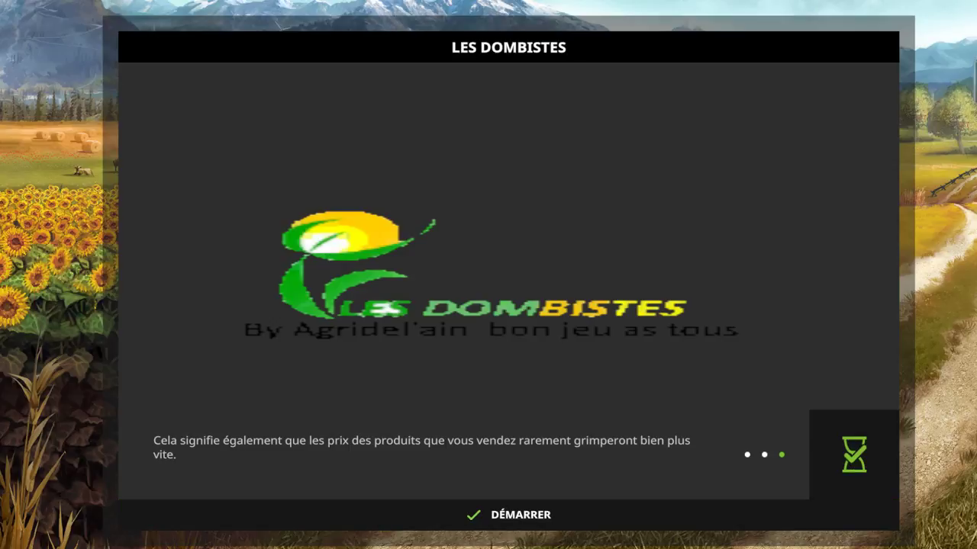
key(Return)
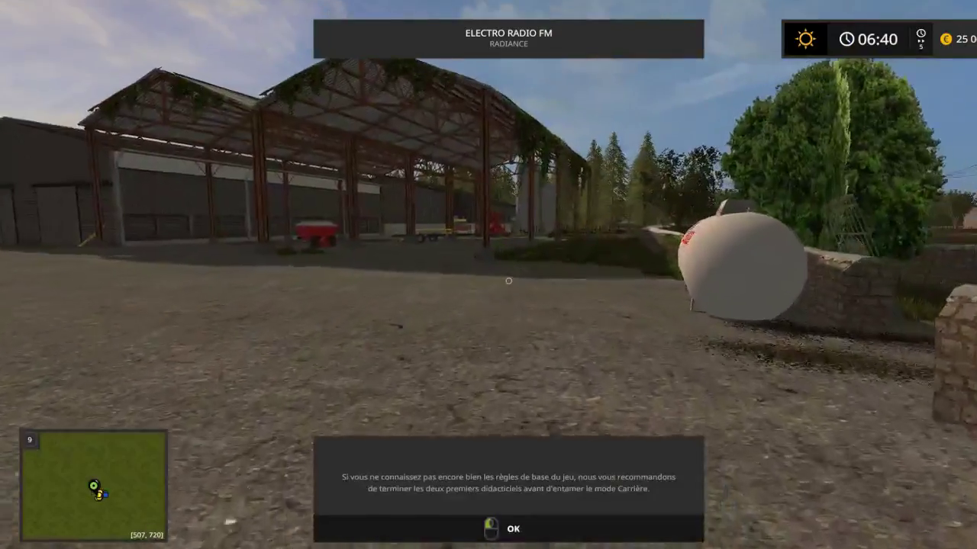
- Dismiss the tutorial recommendation, and check the game's map overview and general settings
click(508, 280)
key(w)
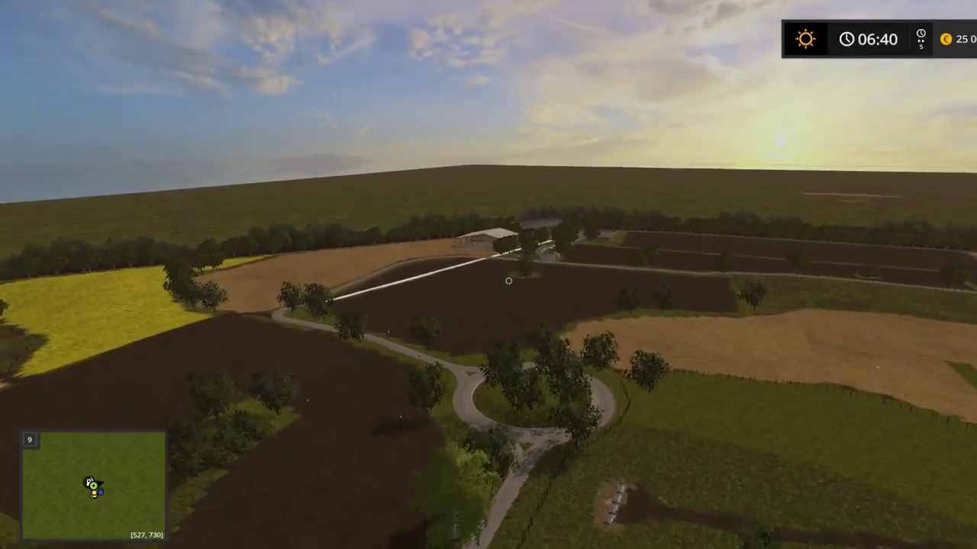
key(Escape)
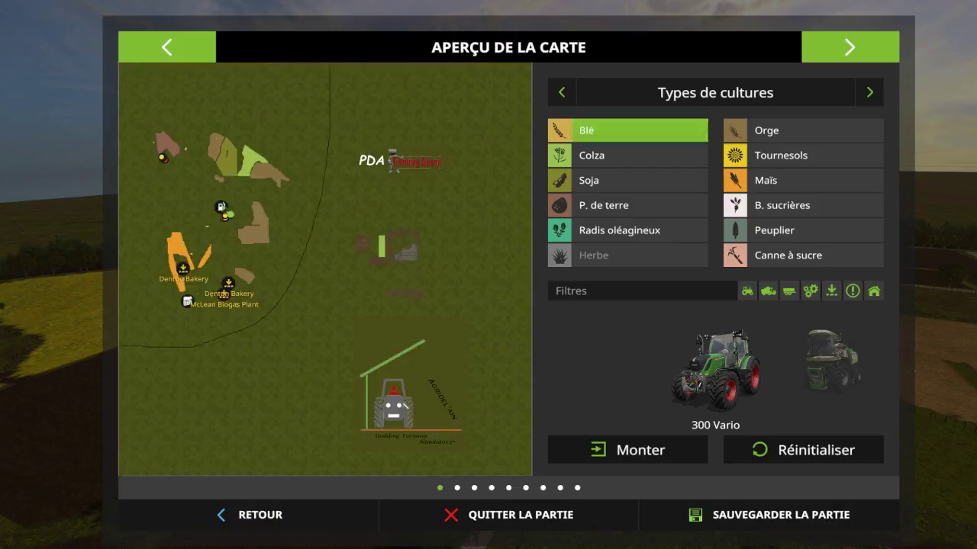
key(q)
key(q)
key(q)
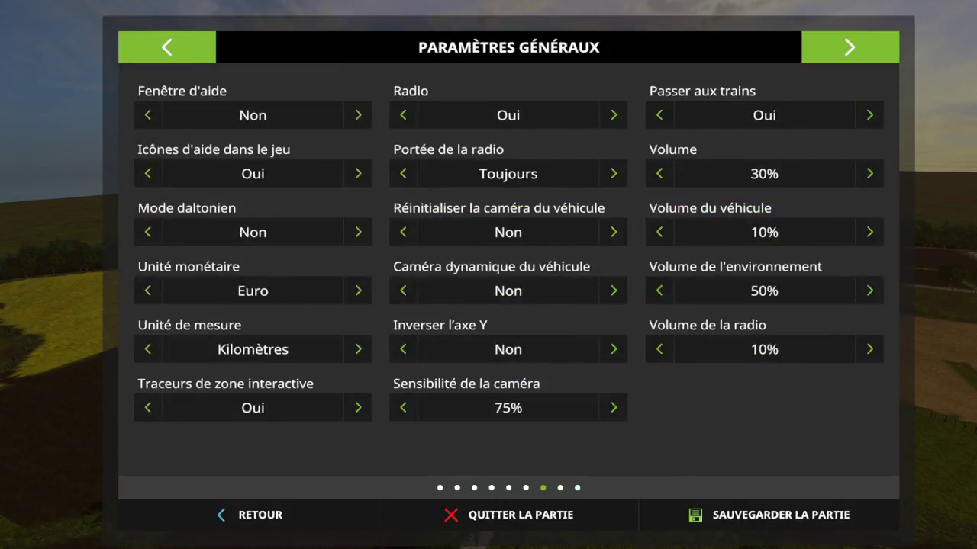
key(Escape)
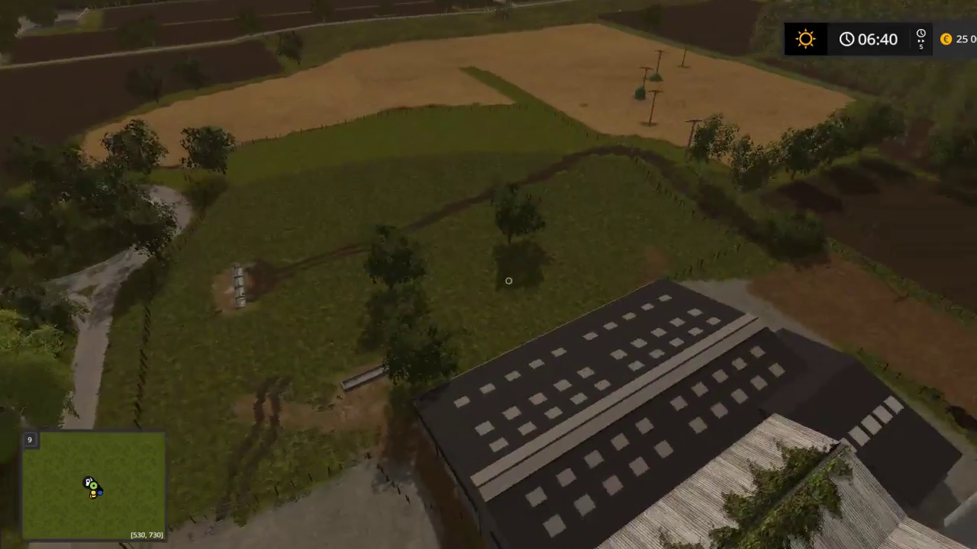
- Inspect the farmyard on foot, including the open steel-framed shed with its parked machinery and the grassy edge by the barn
key(w)
key(w)
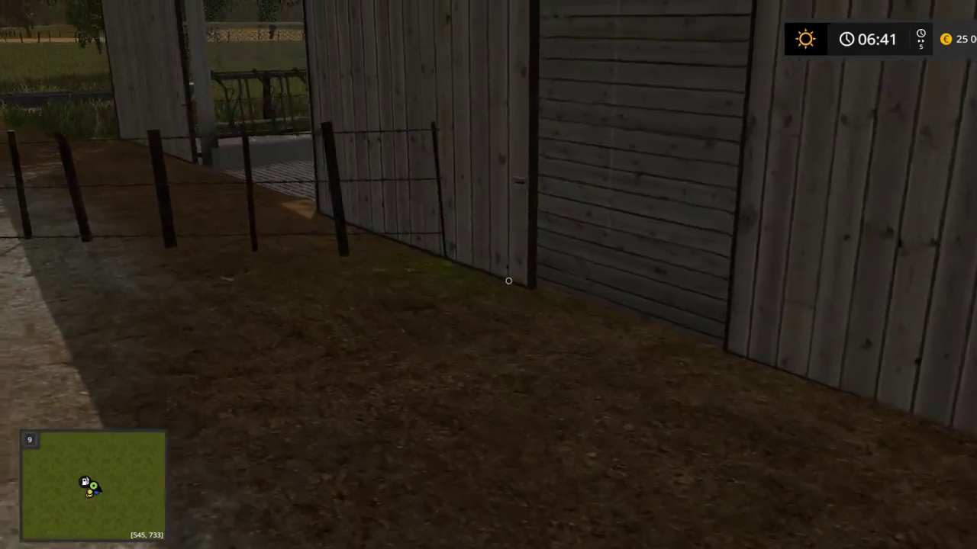
key(w)
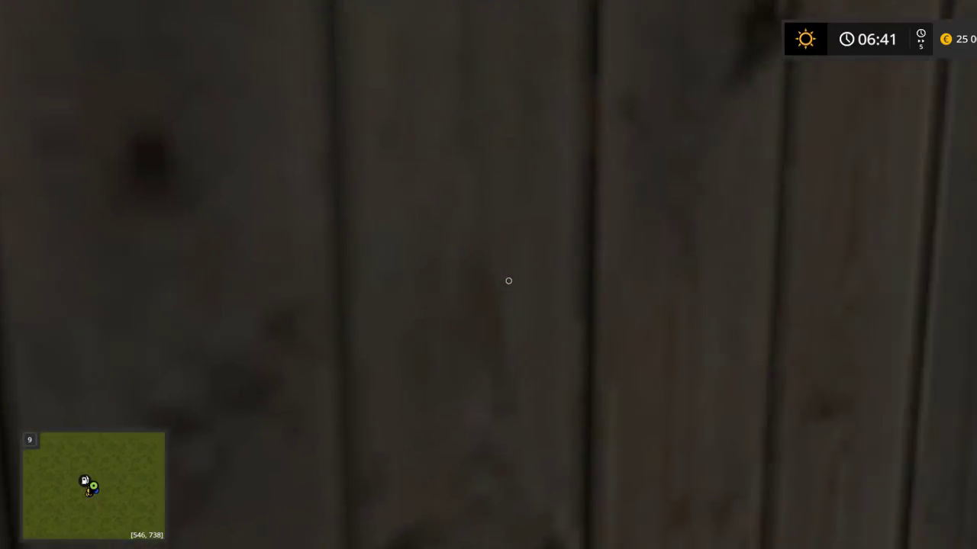
key(w)
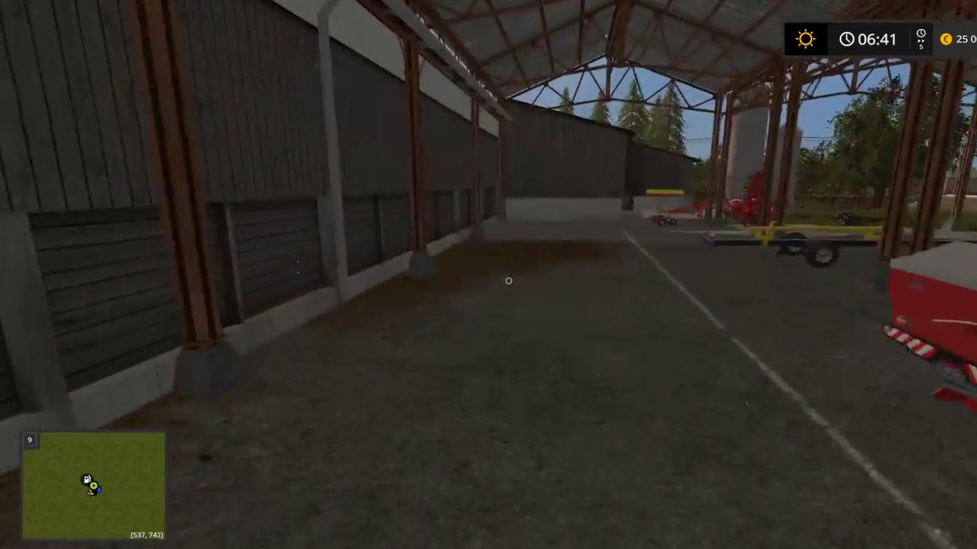
key(w)
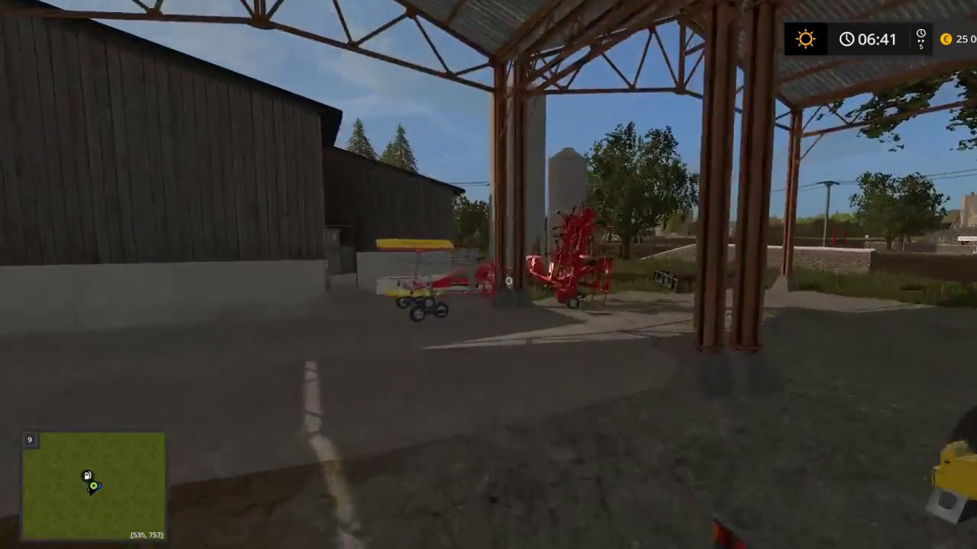
key(w)
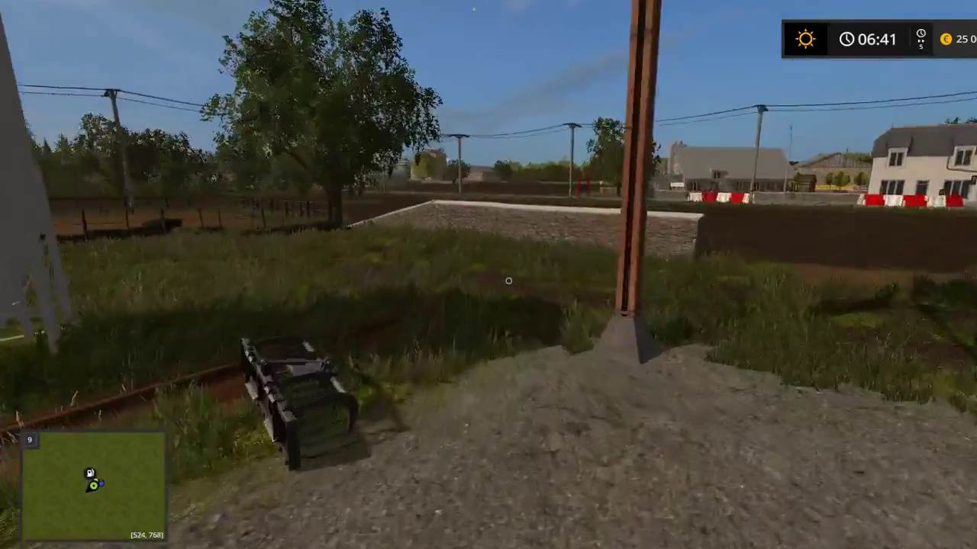
key(w)
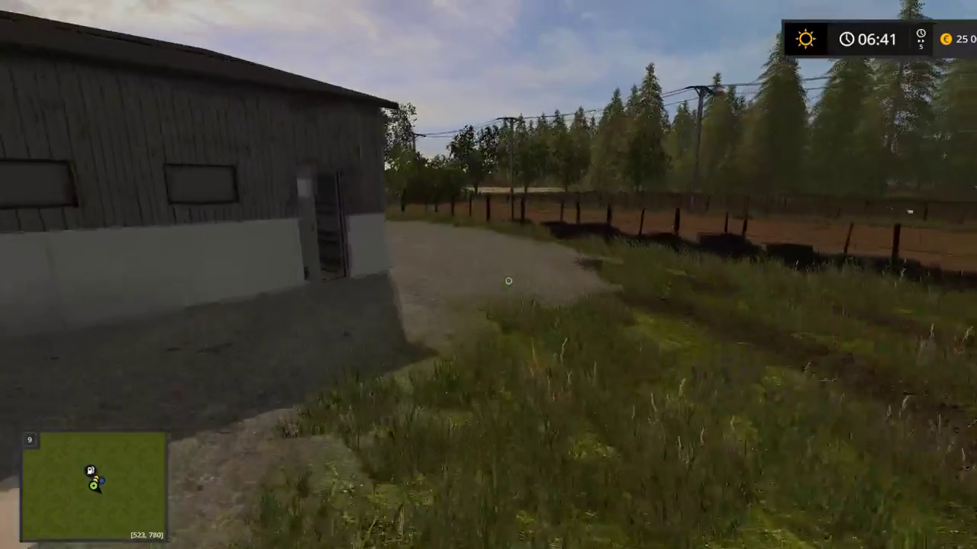
- Inspect the inside of the cattle barn, from its doorway and metal gates to the fenced pile of brown material
key(w)
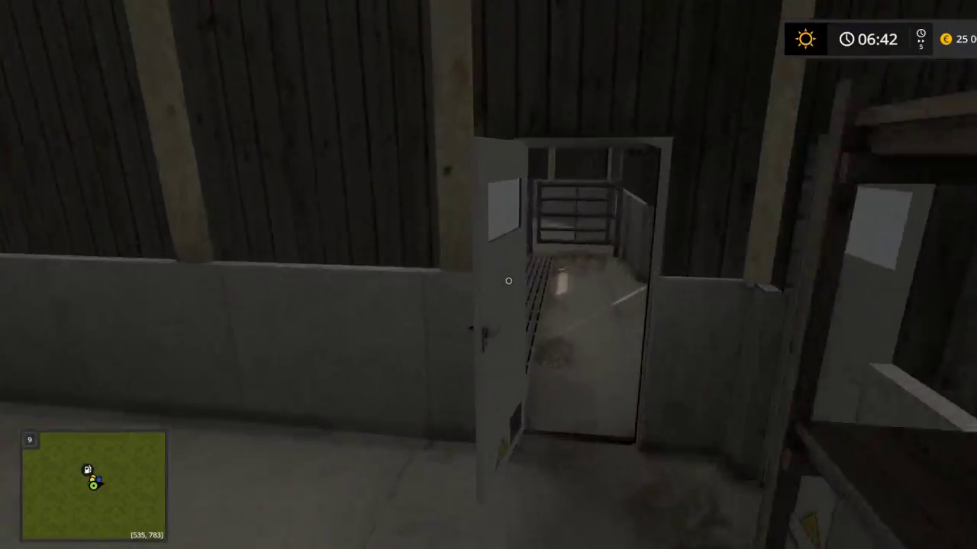
key(w)
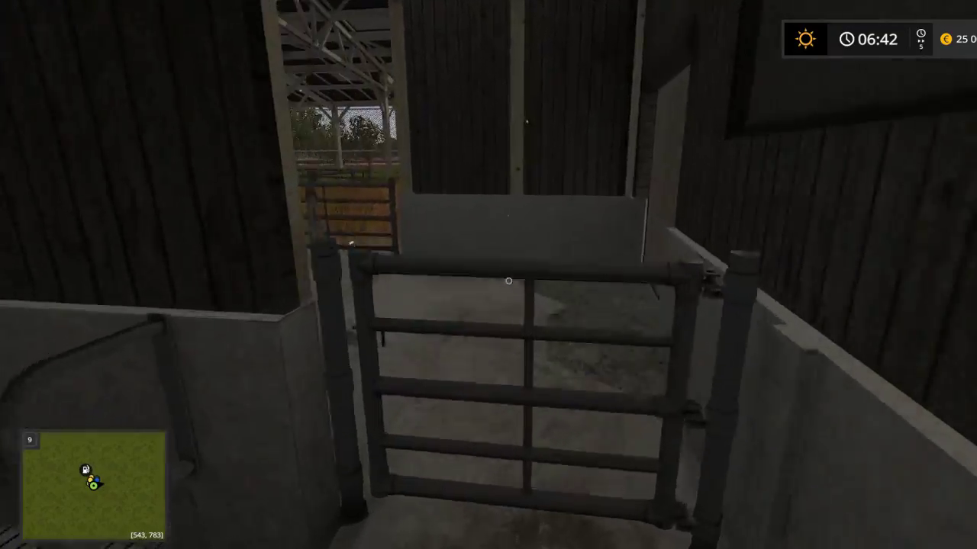
key(w)
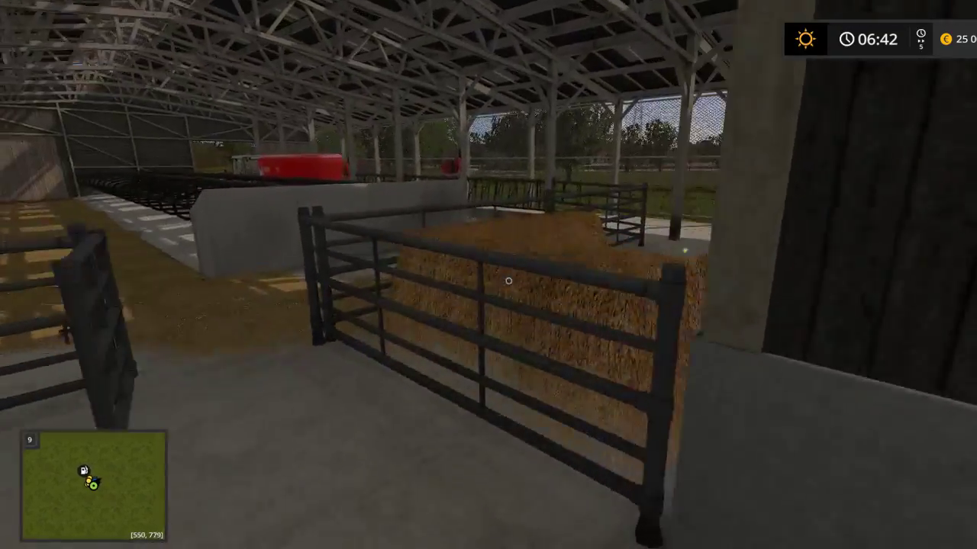
key(w)
key(w)
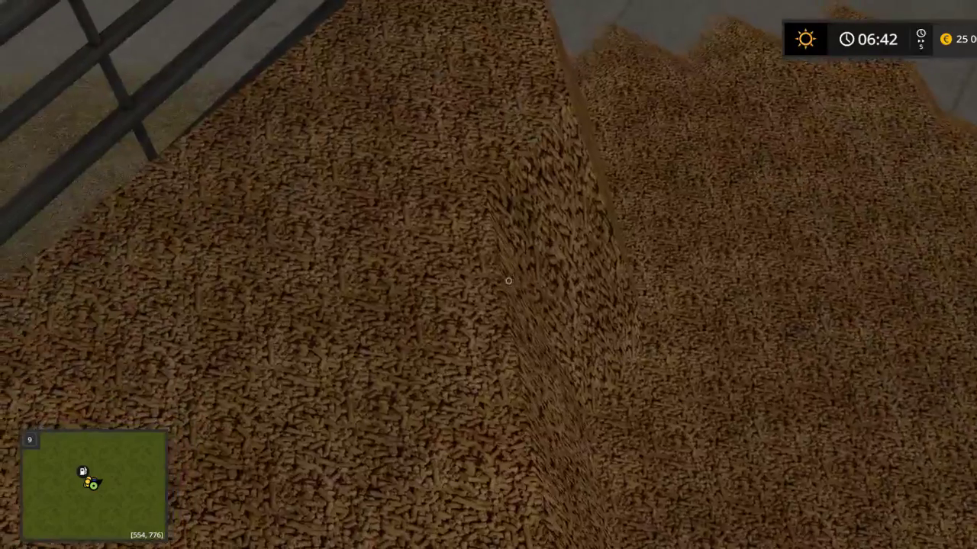
key(w)
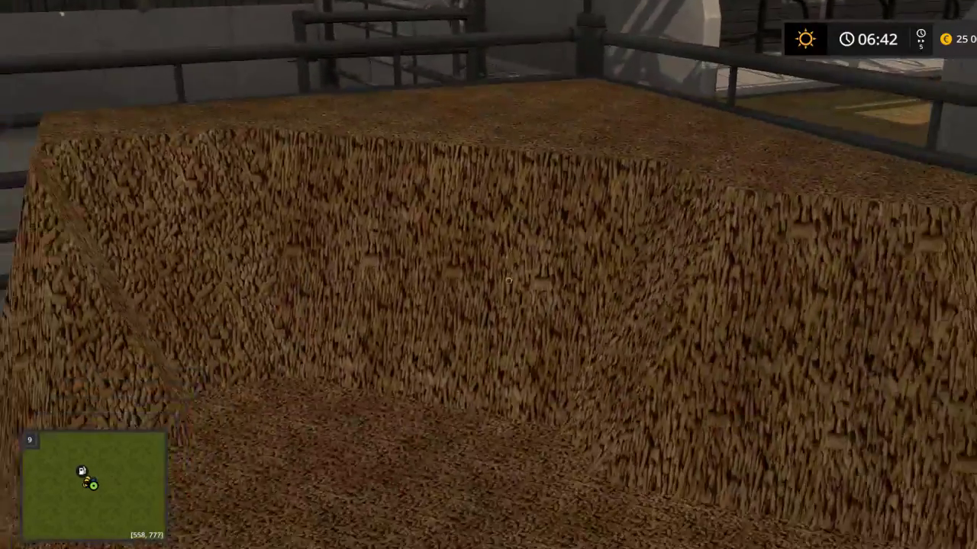